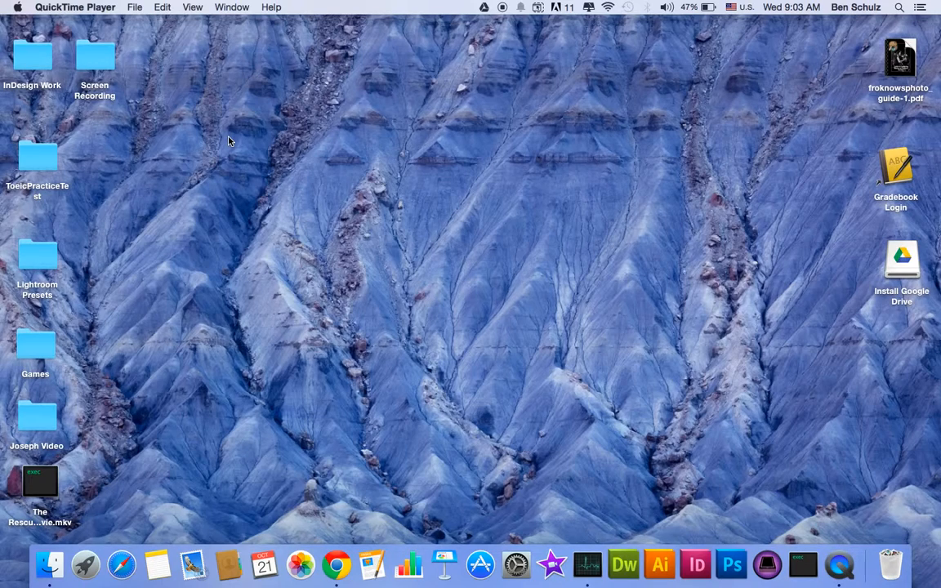
- Switch to Chrome and open its downloads list to locate the downloaded Google Drive installer
{"action": "key", "text": "ctrl+Left"}
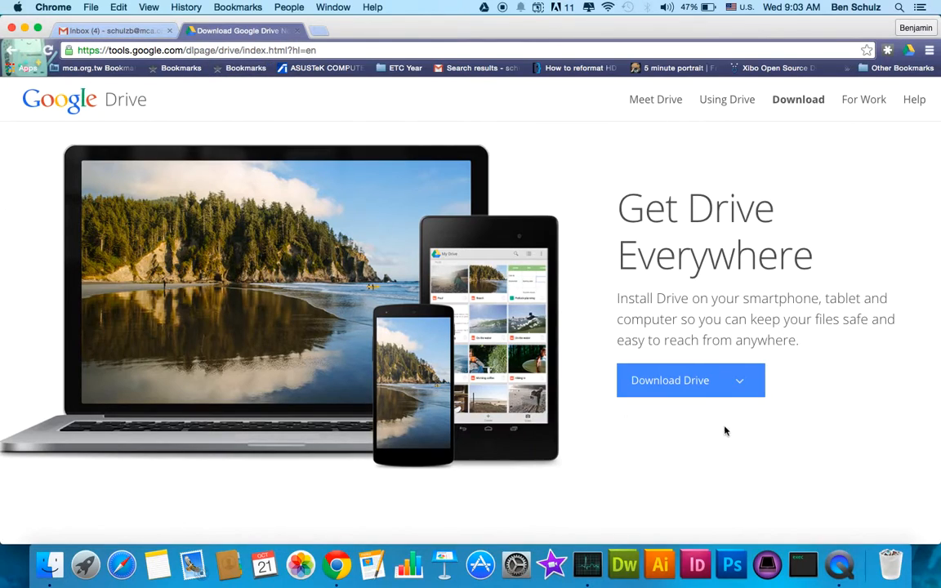
{"action": "mouse_move", "coordinate": [736, 375]}
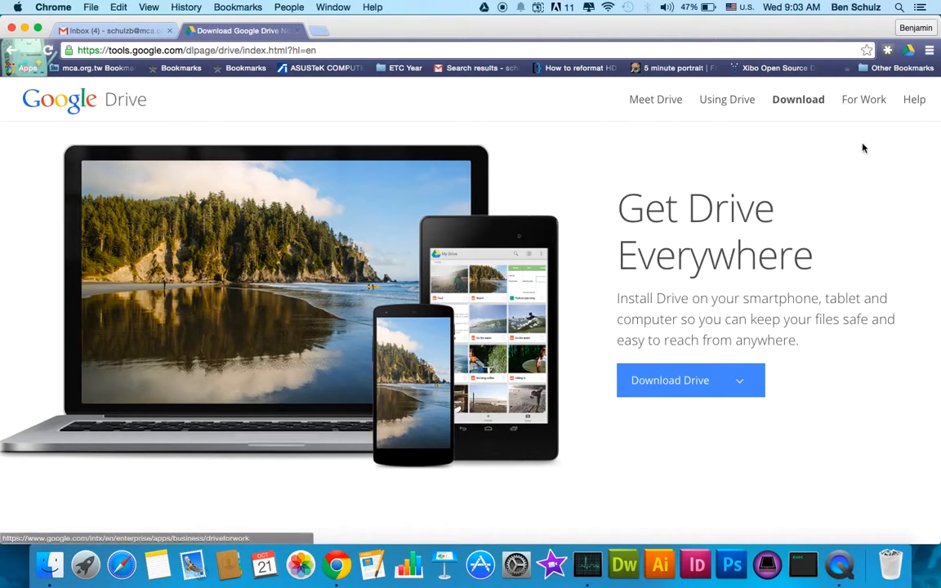
{"action": "left_click", "coordinate": [929, 50]}
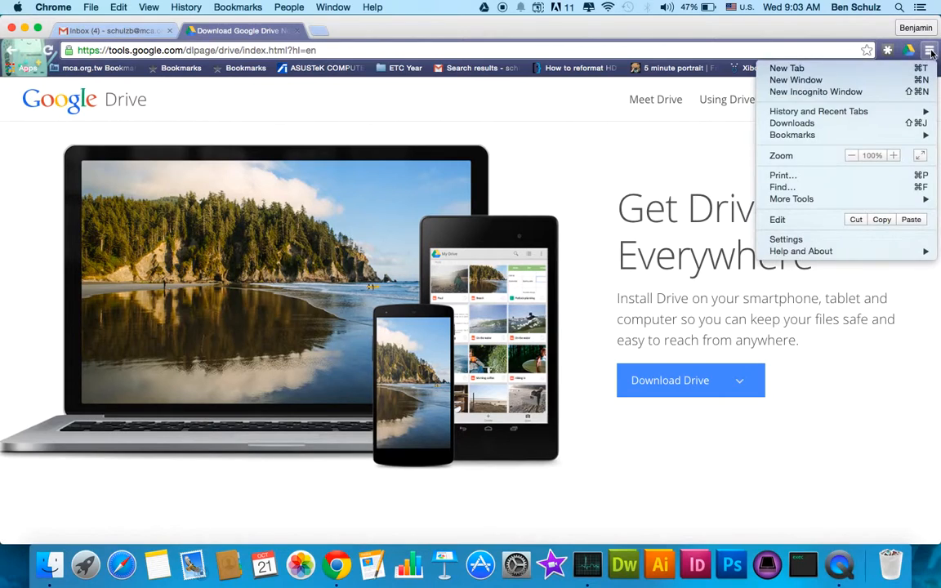
{"action": "left_click", "coordinate": [813, 131]}
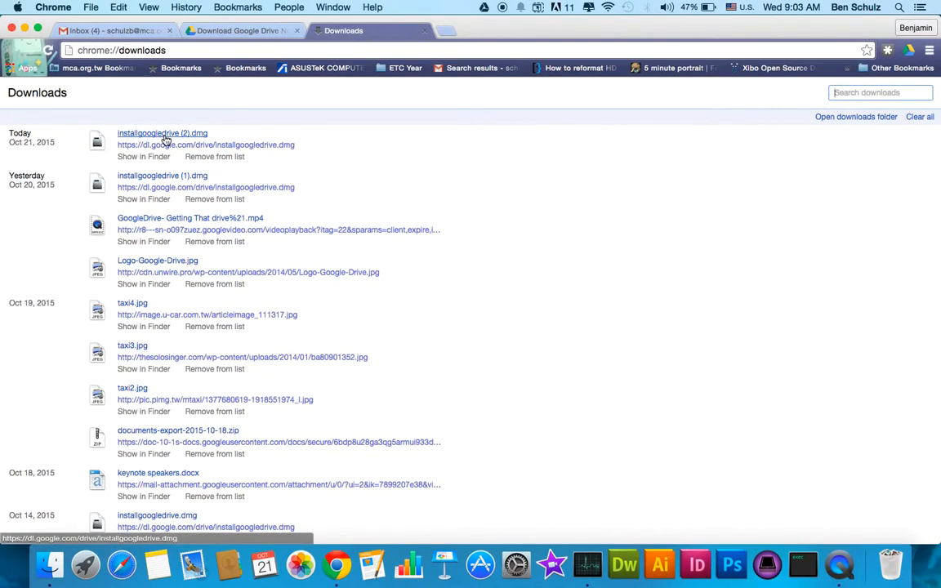
- Switch to the desktop, locate the Install Google Drive disk there, and look through Launchpad for the Google Drive app
{"action": "key", "text": "ctrl+Right"}
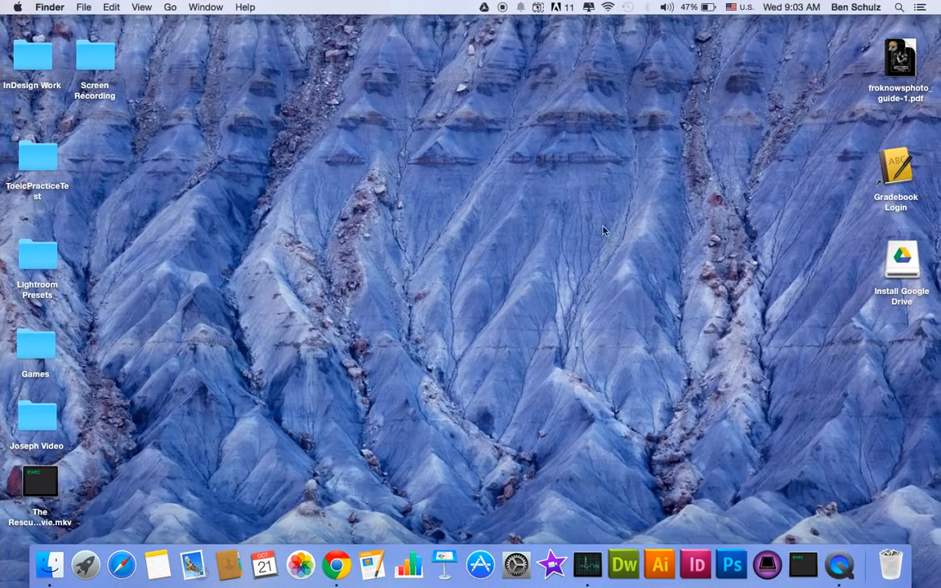
{"action": "left_click", "coordinate": [896, 258]}
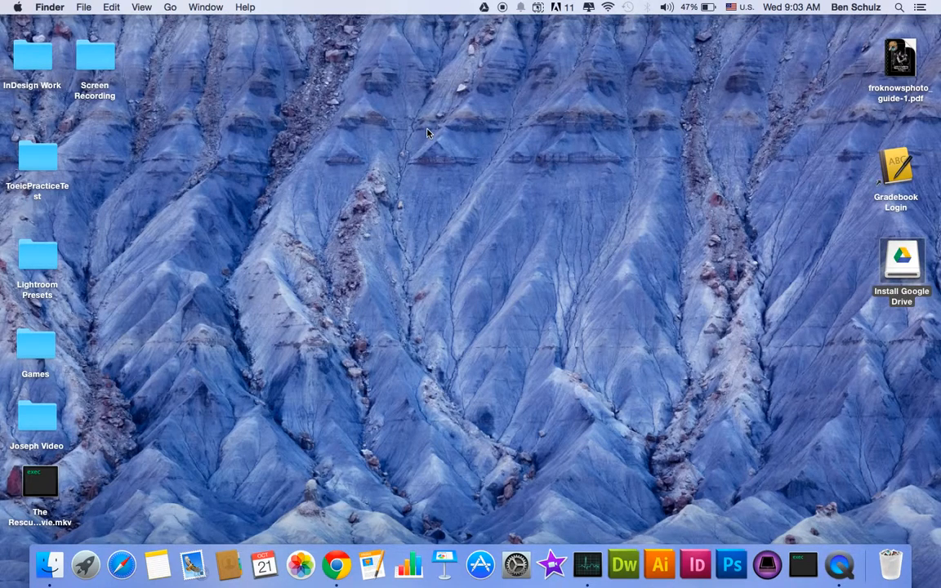
{"action": "key", "text": "F4"}
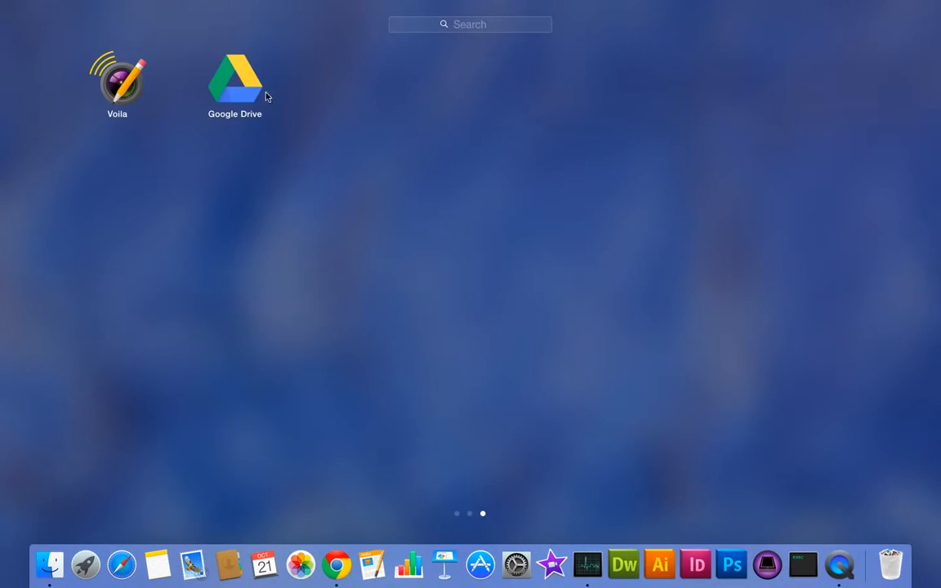
{"action": "left_click_drag", "start_coordinate": [305, 175], "coordinate": [119, 260]}
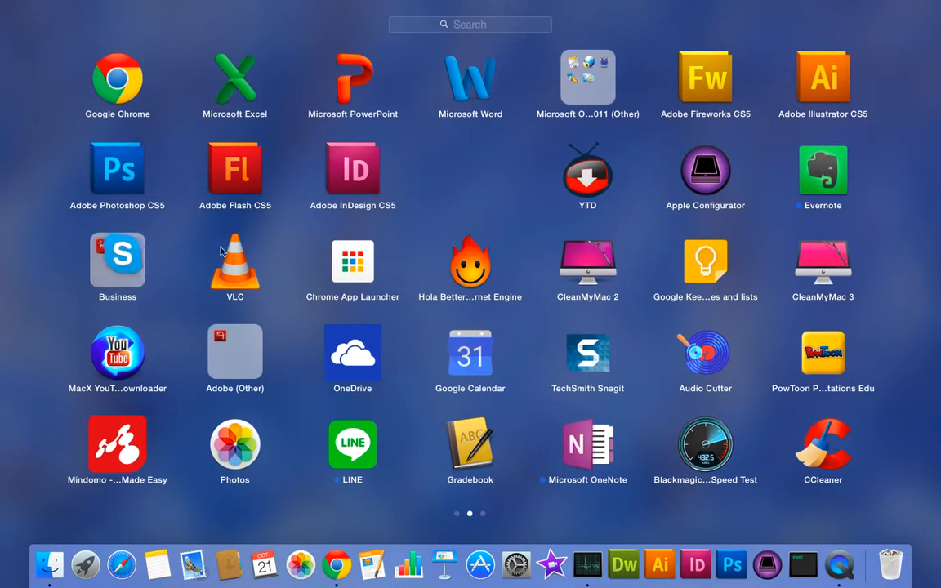
{"action": "left_click", "coordinate": [84, 263]}
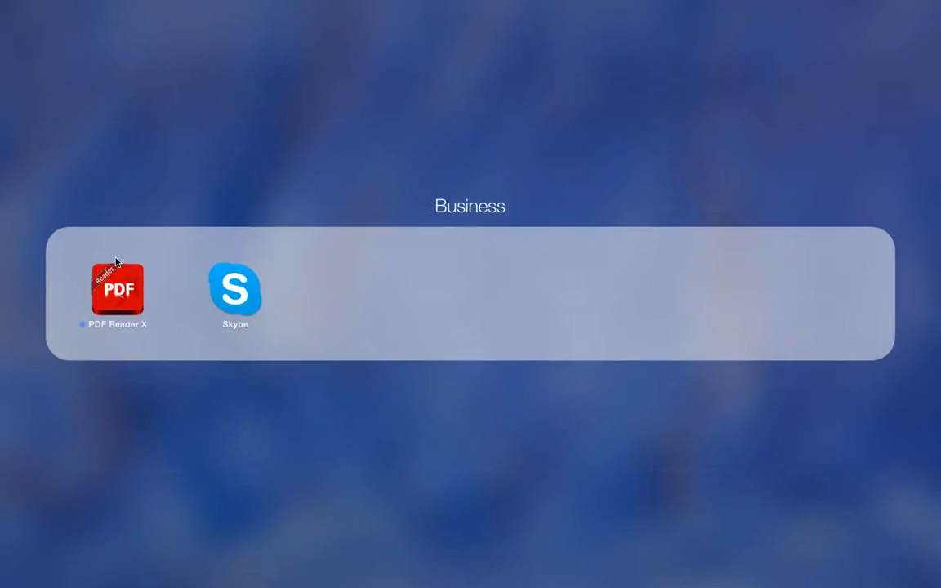
{"action": "left_click", "coordinate": [144, 178]}
{"action": "left_click", "coordinate": [384, 225]}
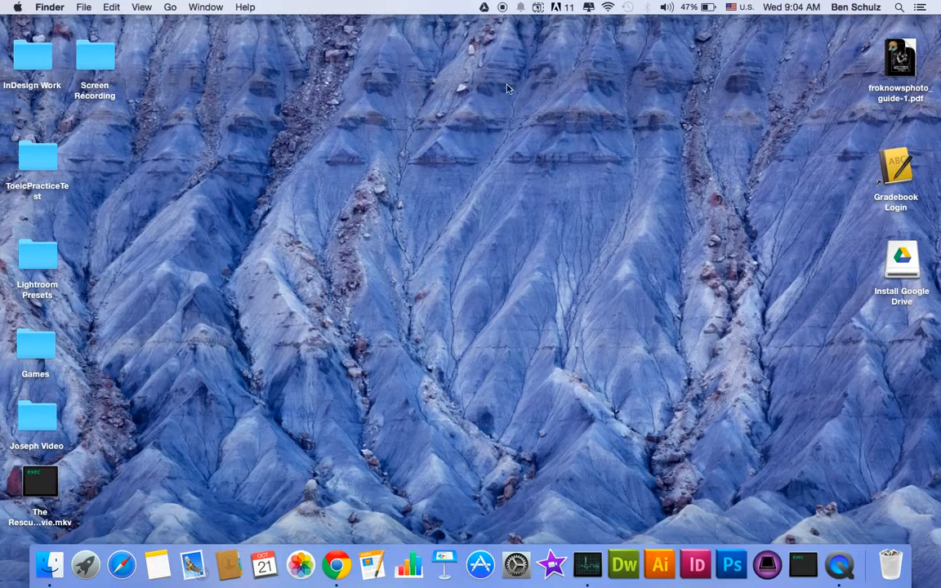
- Open the Google Drive sync app's preferences and examine which folders are chosen in the sync options
{"action": "left_click", "coordinate": [484, 8]}
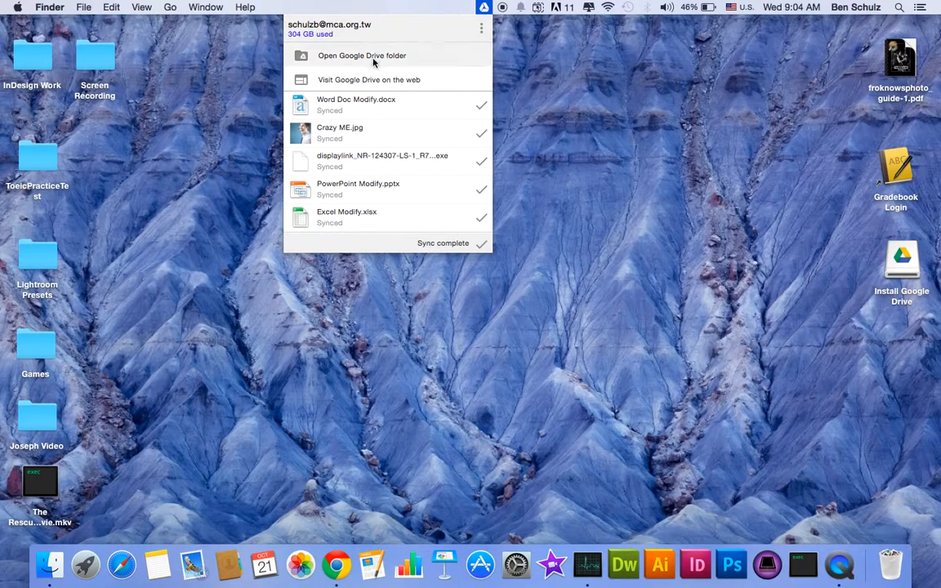
{"action": "left_click", "coordinate": [482, 29]}
{"action": "left_click", "coordinate": [555, 94]}
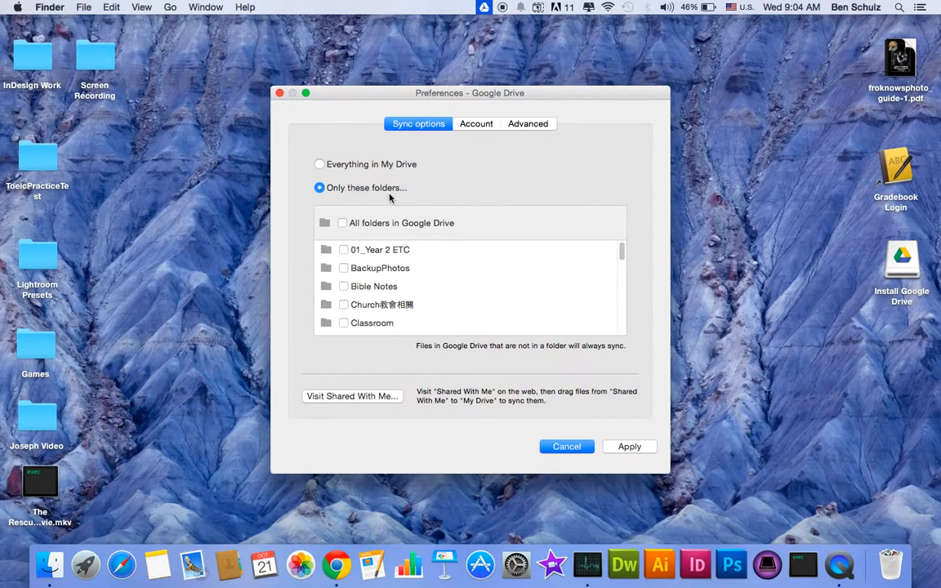
{"action": "scroll", "coordinate": [374, 289], "scroll_direction": "down", "scroll_amount": 10}
{"action": "scroll", "coordinate": [374, 289], "scroll_direction": "up", "scroll_amount": 8}
{"action": "scroll", "coordinate": [372, 298], "scroll_direction": "down", "scroll_amount": 2}
{"action": "scroll", "coordinate": [371, 301], "scroll_direction": "up", "scroll_amount": 3}
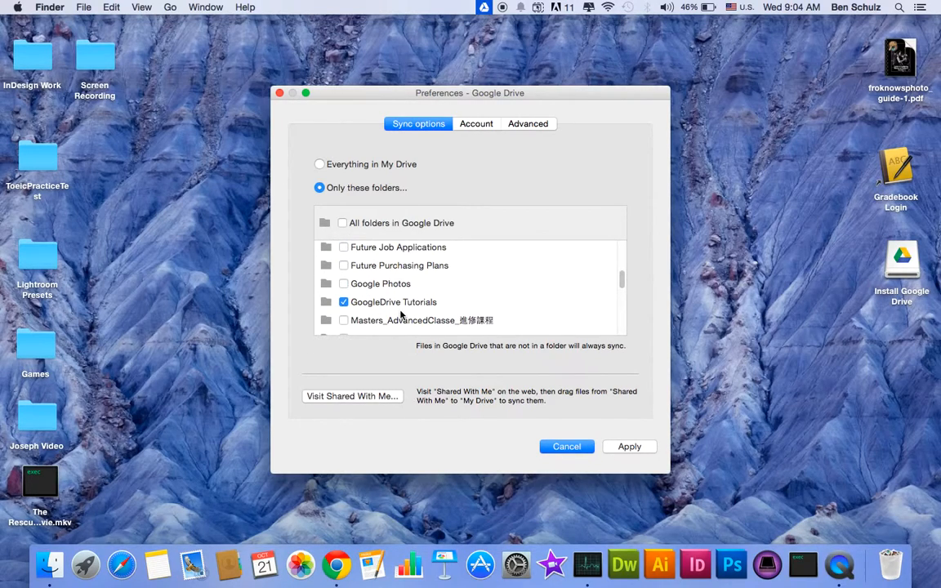
- Open the GoogleDrive Tutorials folder inside the local Google Drive folder in Finder
{"action": "left_click", "coordinate": [48, 571]}
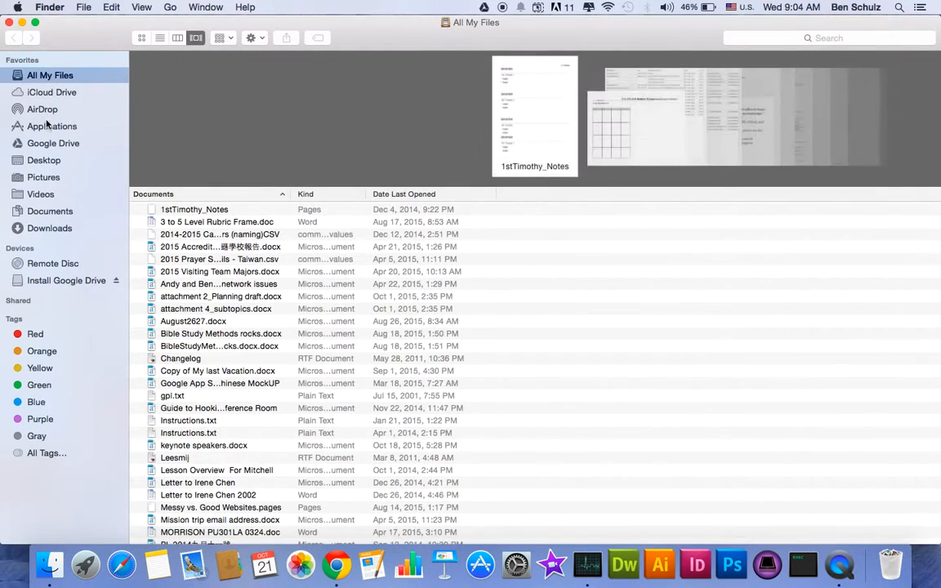
{"action": "left_click", "coordinate": [51, 145]}
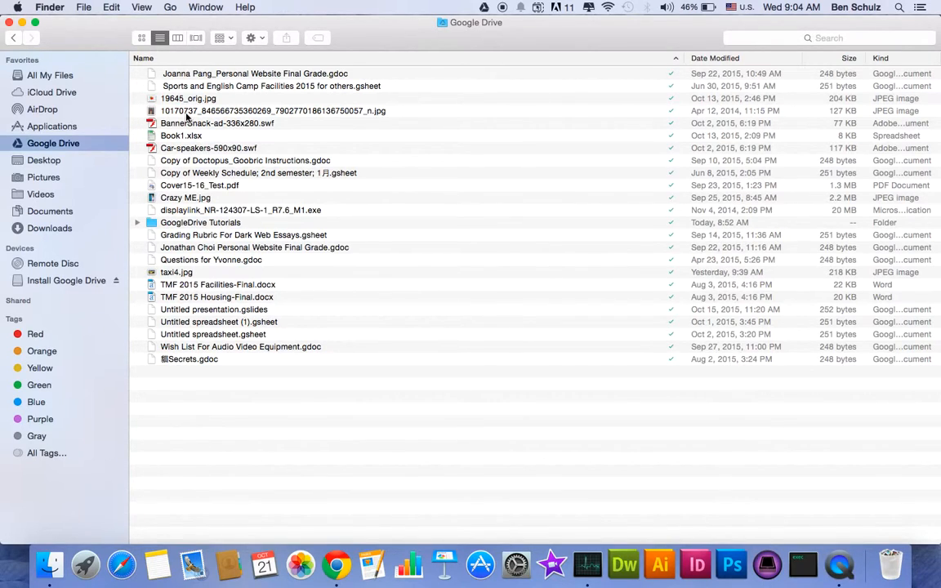
{"action": "left_click", "coordinate": [203, 224]}
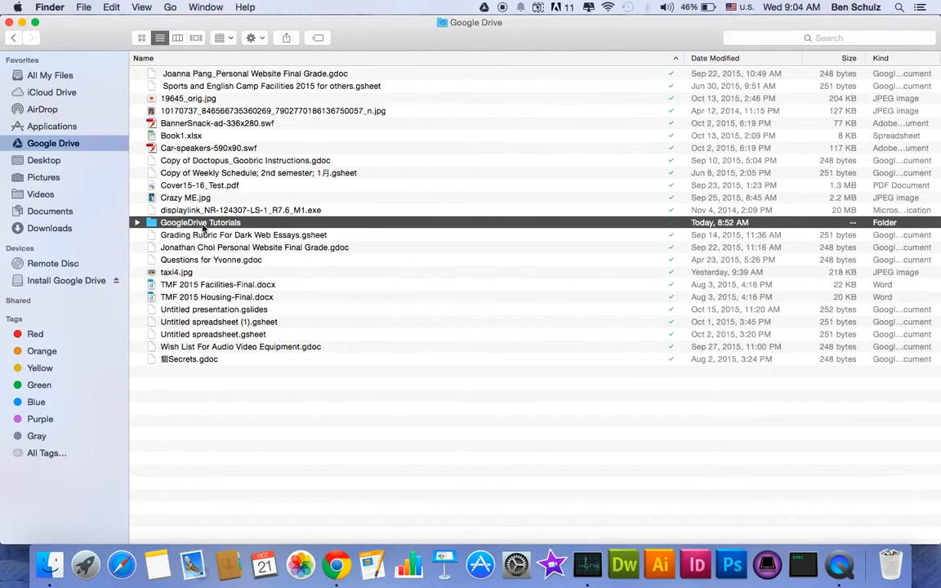
{"action": "double_click", "coordinate": [197, 225]}
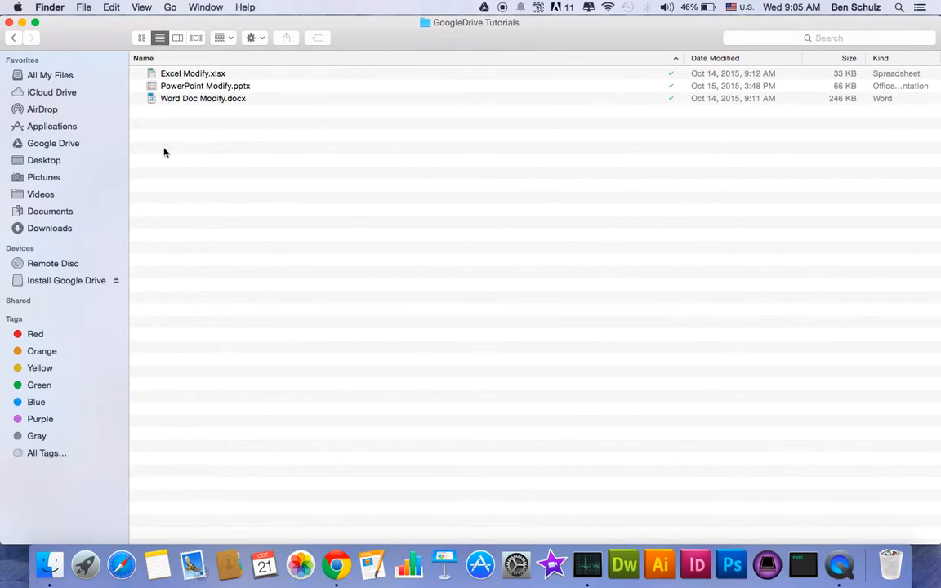
- Switch to Chrome, go to drive.google.com and open the GoogleDrive Tutorials folder in My Drive
{"action": "left_click", "coordinate": [335, 571]}
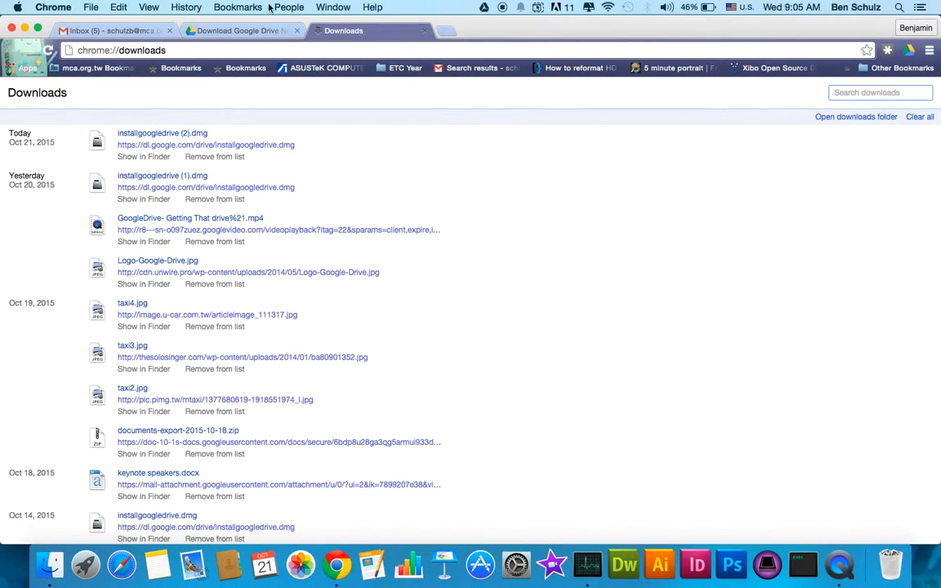
{"action": "left_click", "coordinate": [237, 54]}
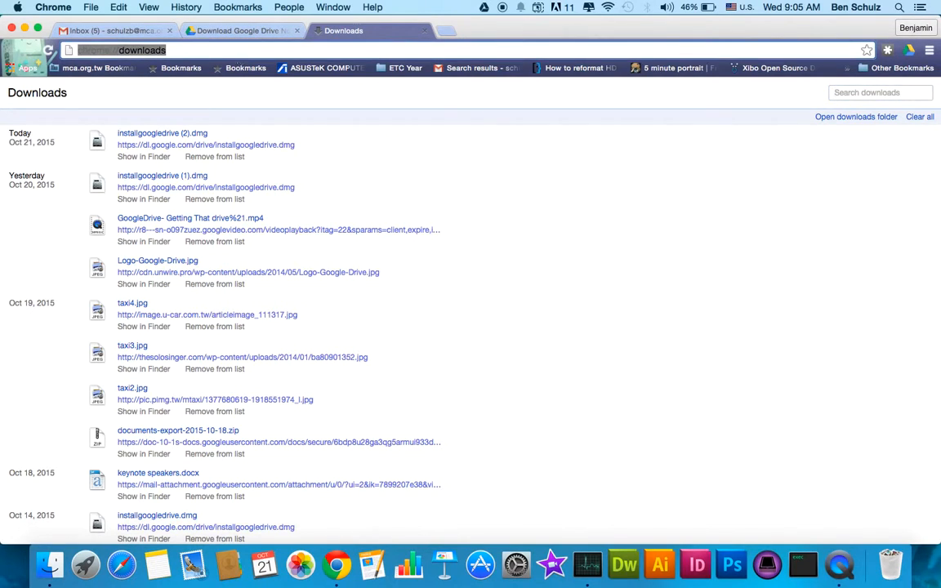
{"action": "type", "text": "drive.google.com"}
{"action": "key", "text": "Return"}
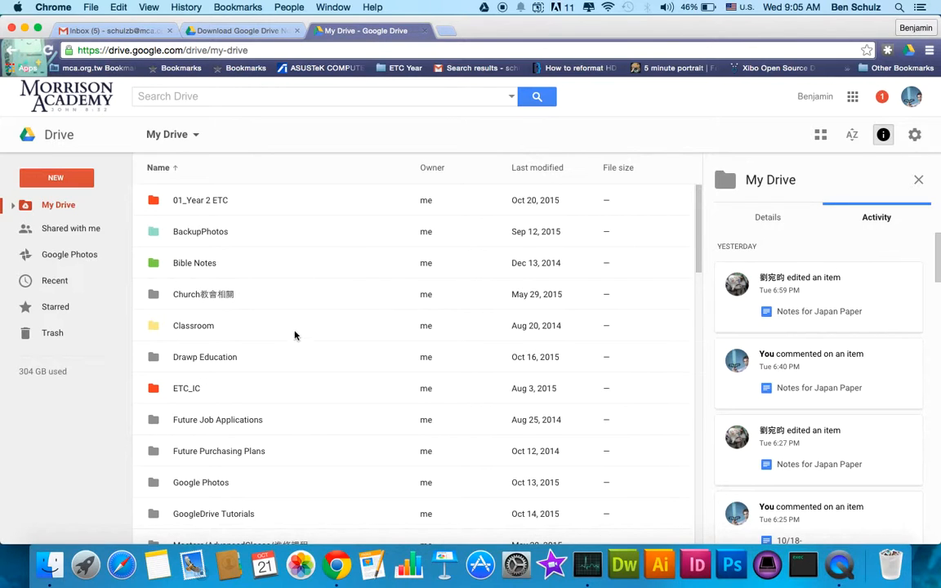
{"action": "scroll", "coordinate": [282, 335], "scroll_direction": "down", "scroll_amount": 3}
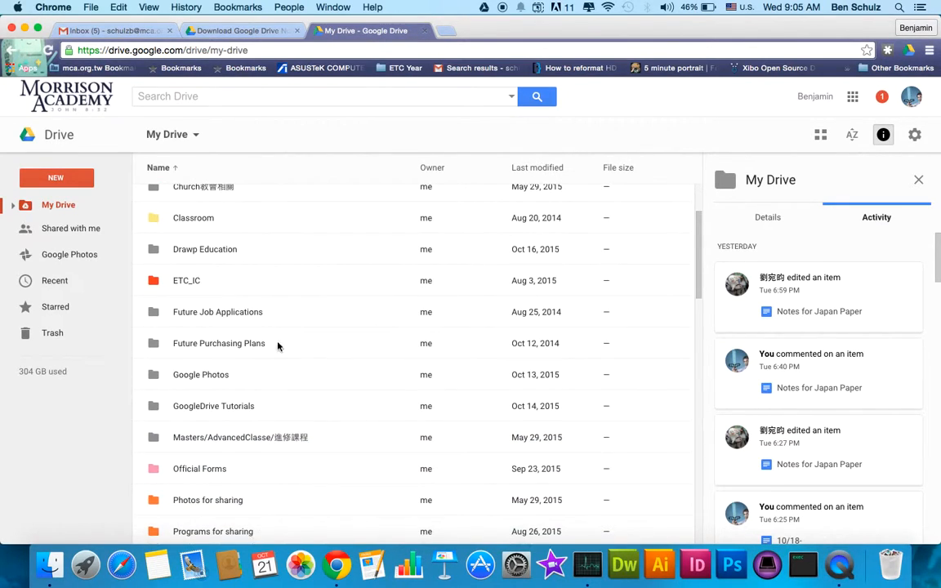
{"action": "double_click", "coordinate": [246, 407]}
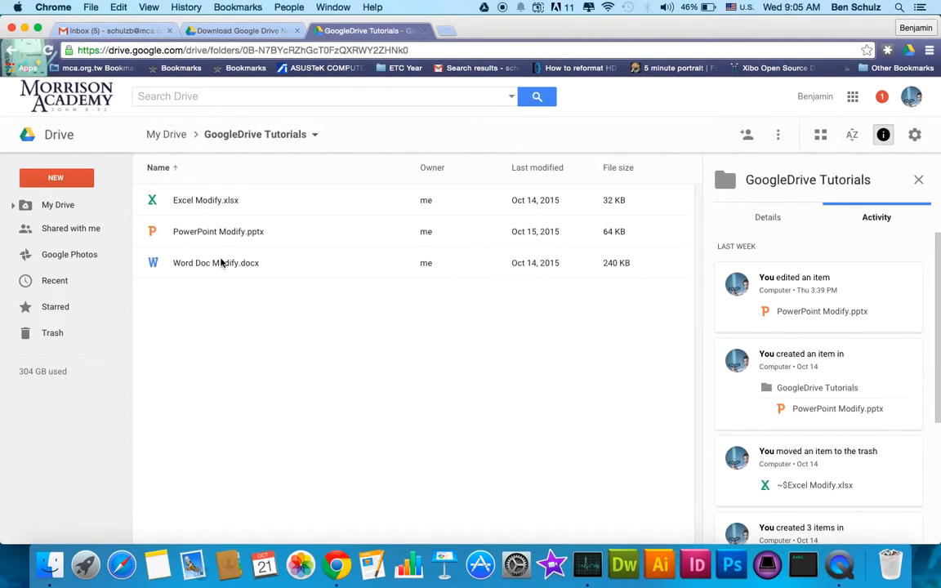
- Compare the files of the GoogleDrive Tutorials folder in Finder with those in Google Drive on the web
{"action": "key", "text": "ctrl+Left"}
{"action": "key", "text": "ctrl+Right"}
{"action": "key", "text": "ctrl+Right"}
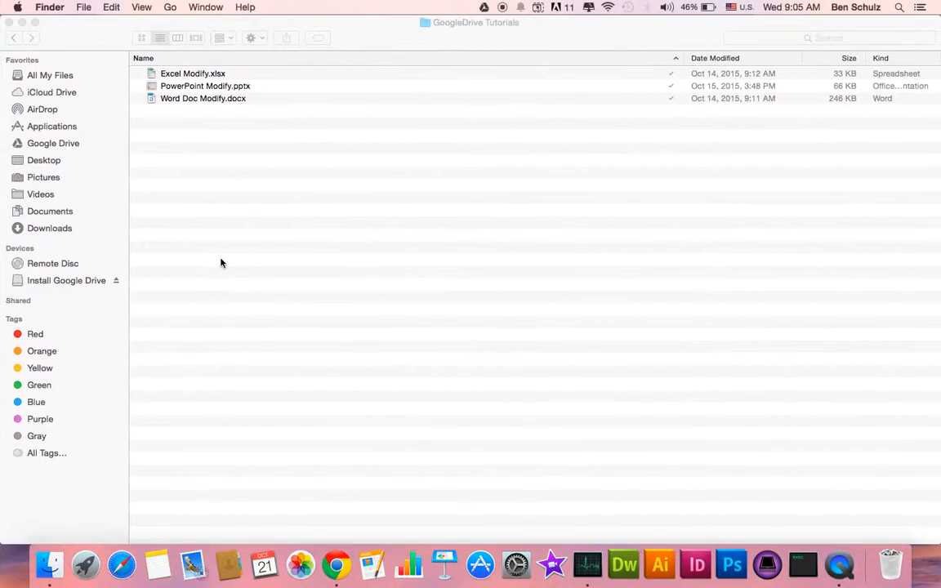
{"action": "key", "text": "ctrl+Left"}
{"action": "key", "text": "ctrl+Right"}
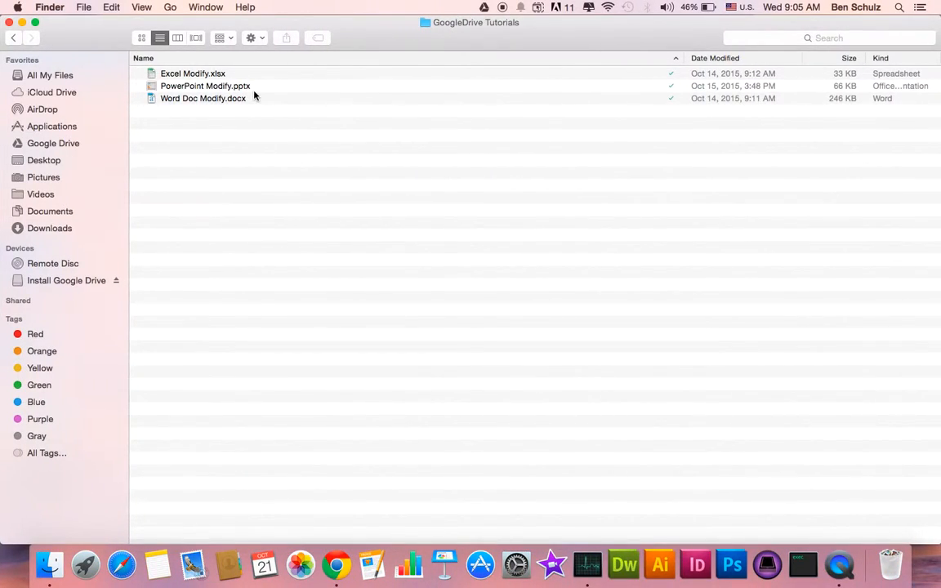
{"action": "key", "text": "ctrl+Left"}
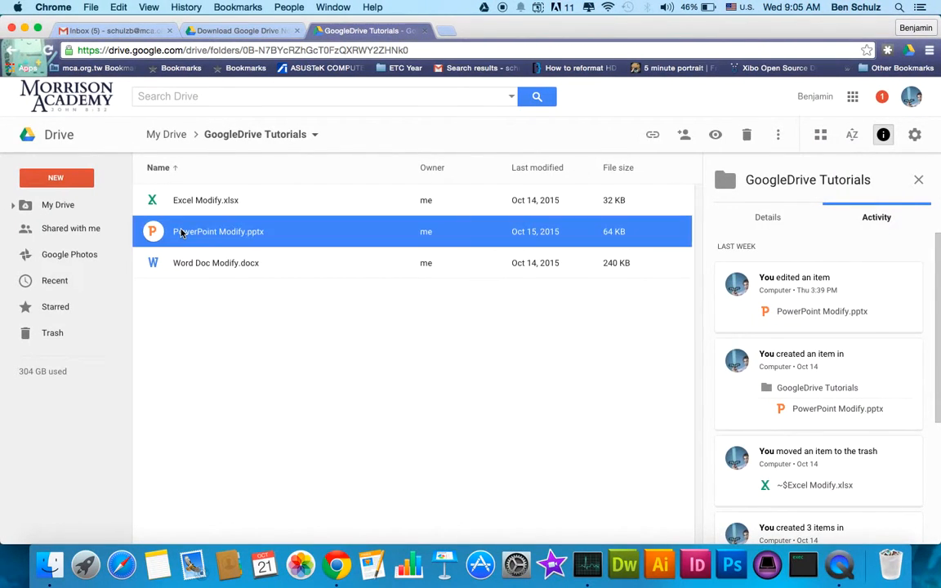
- Preview the slides of PowerPoint Modify.pptx in web Drive, close the preview and deselect the file
{"action": "double_click", "coordinate": [182, 233]}
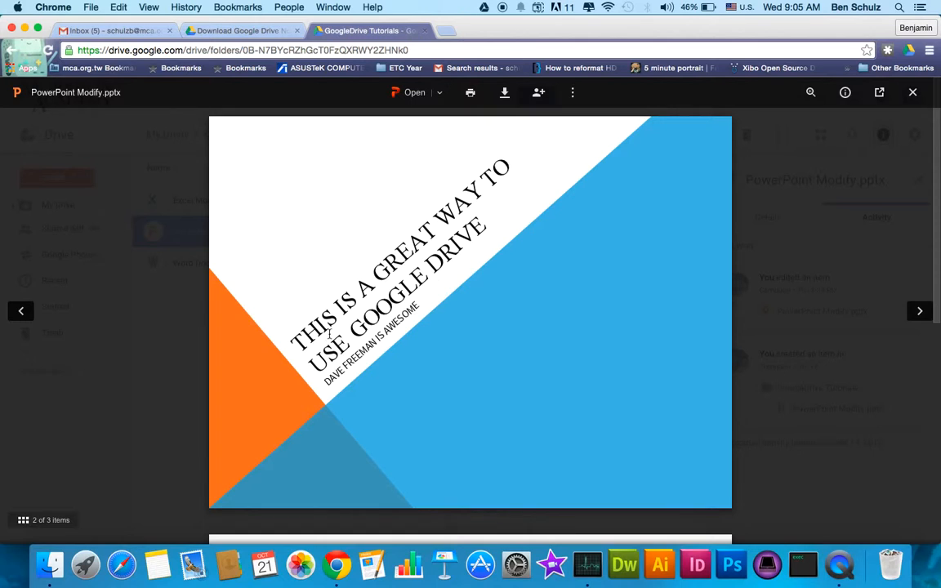
{"action": "scroll", "coordinate": [351, 278], "scroll_direction": "down", "scroll_amount": 5}
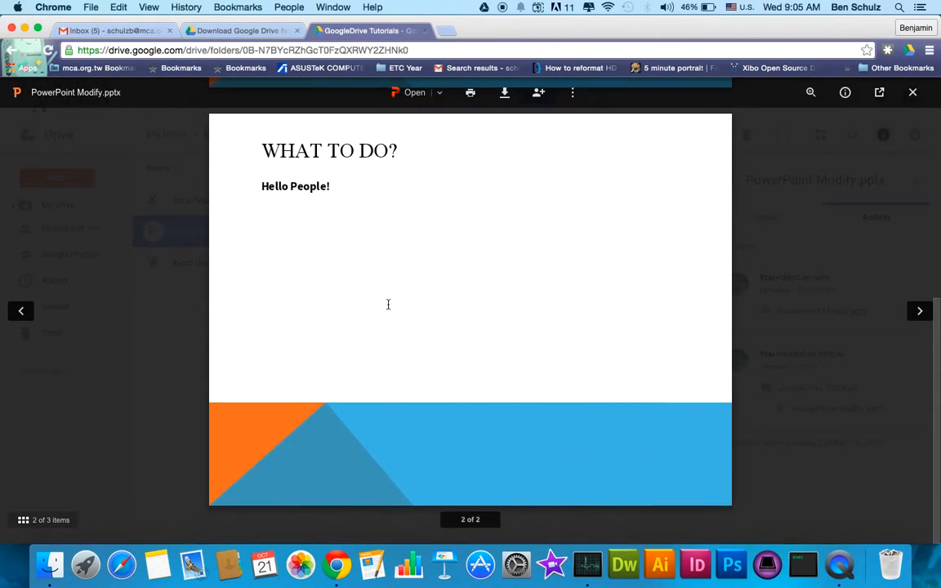
{"action": "key", "text": "Escape"}
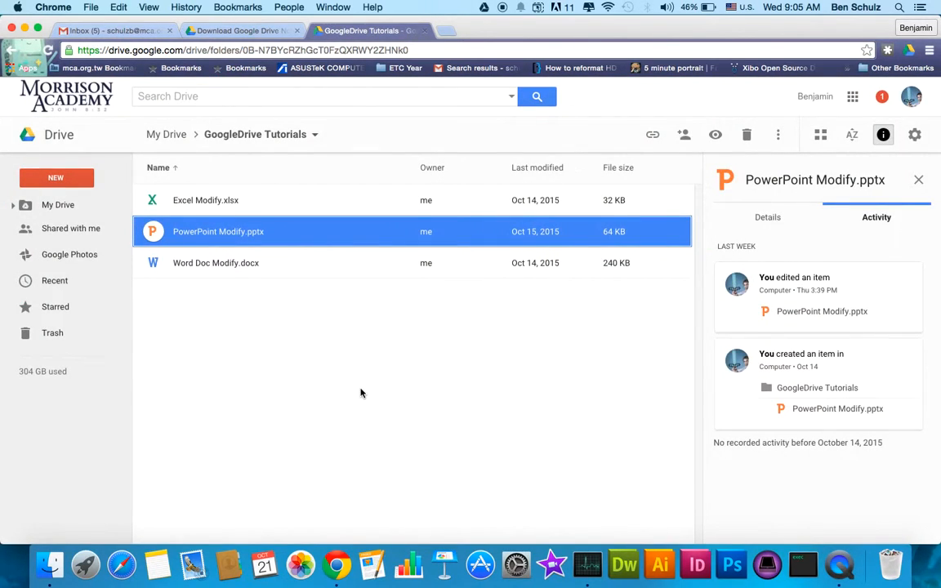
{"action": "left_click", "coordinate": [360, 393]}
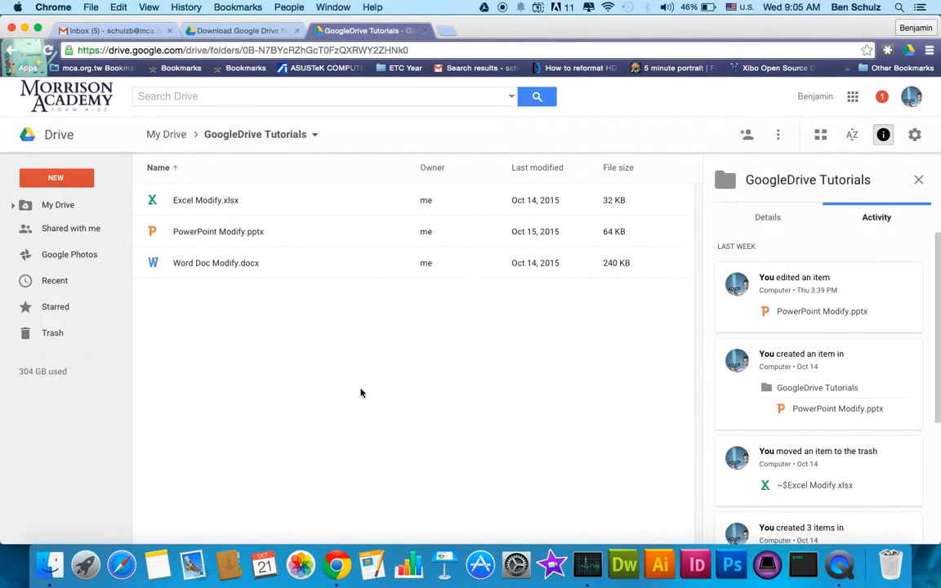
- Check the local GoogleDrive Tutorials folder again, and review the title and second slide of PowerPoint Modify.pptx in the web preview
{"action": "key", "text": "ctrl+Right"}
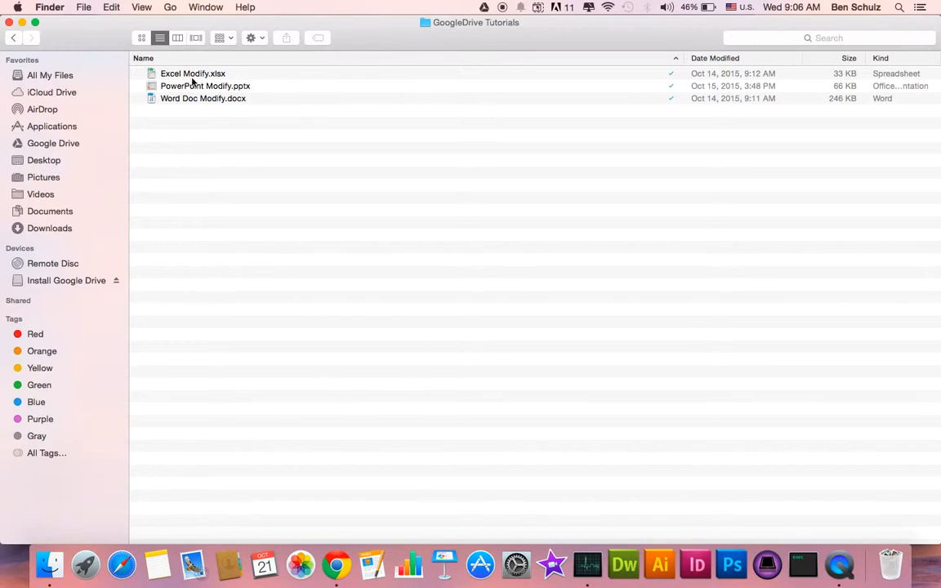
{"action": "key", "text": "ctrl+Left"}
{"action": "double_click", "coordinate": [252, 235]}
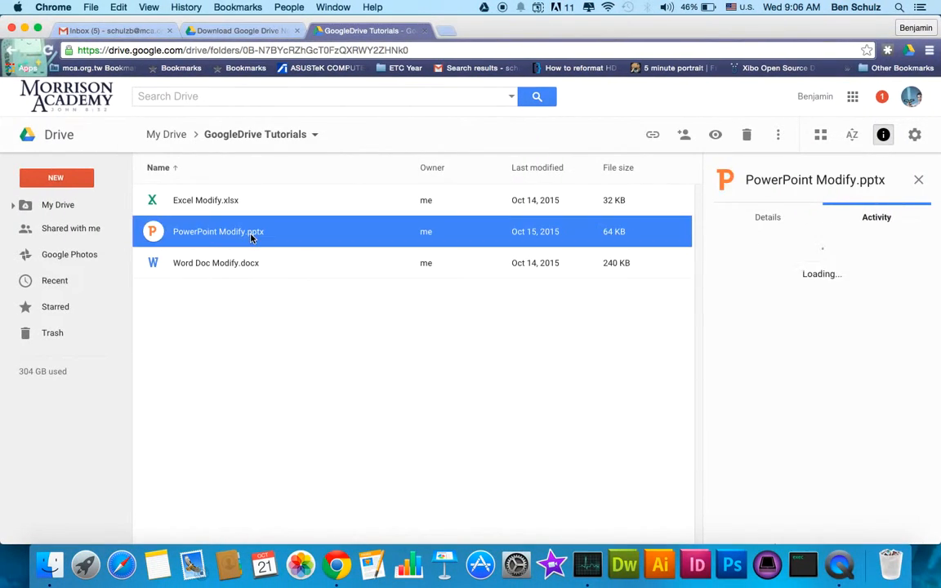
{"action": "scroll", "coordinate": [517, 366], "scroll_direction": "down", "scroll_amount": 5}
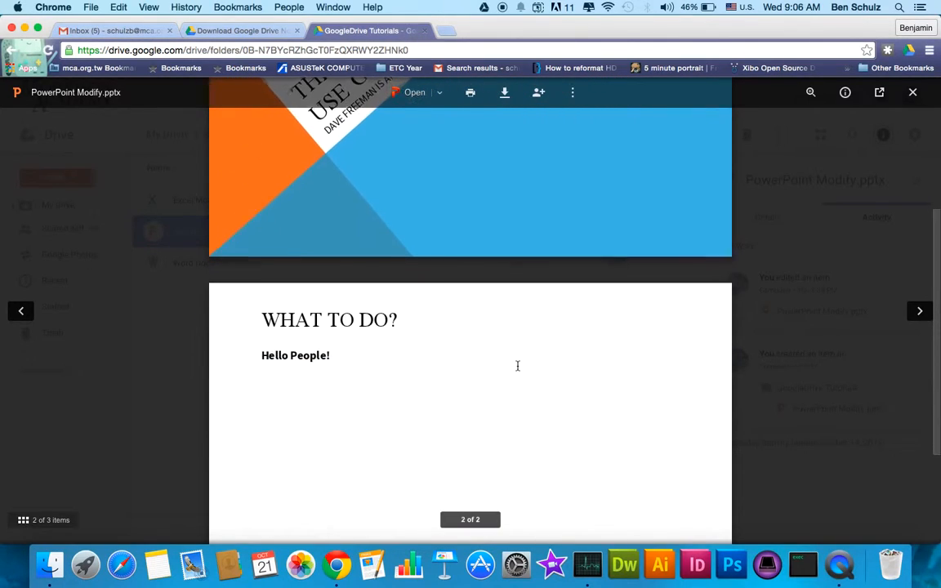
{"action": "left_click", "coordinate": [335, 369]}
{"action": "key", "text": "Escape"}
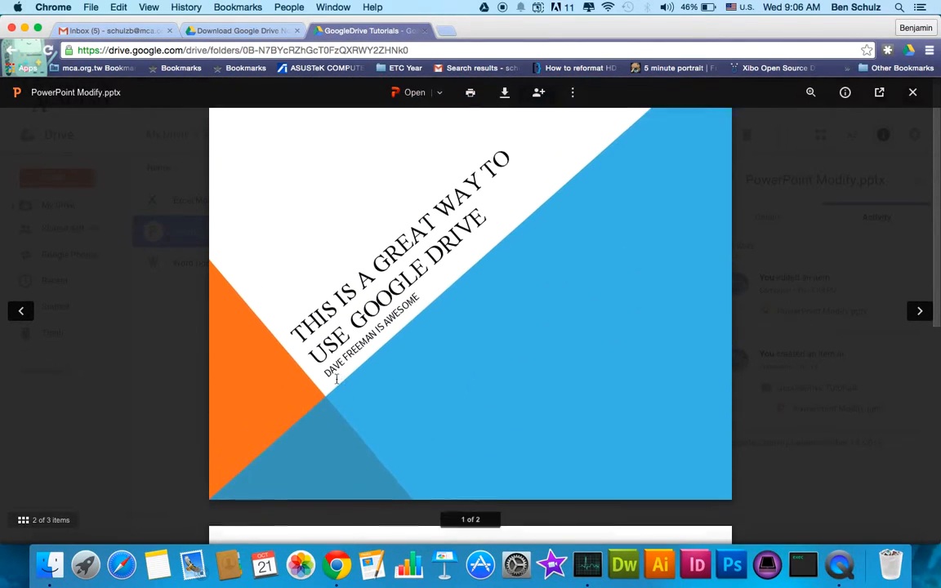
- Switch to Finder and open the local copy of PowerPoint Modify.pptx in PowerPoint
{"action": "key", "text": "ctrl+Right"}
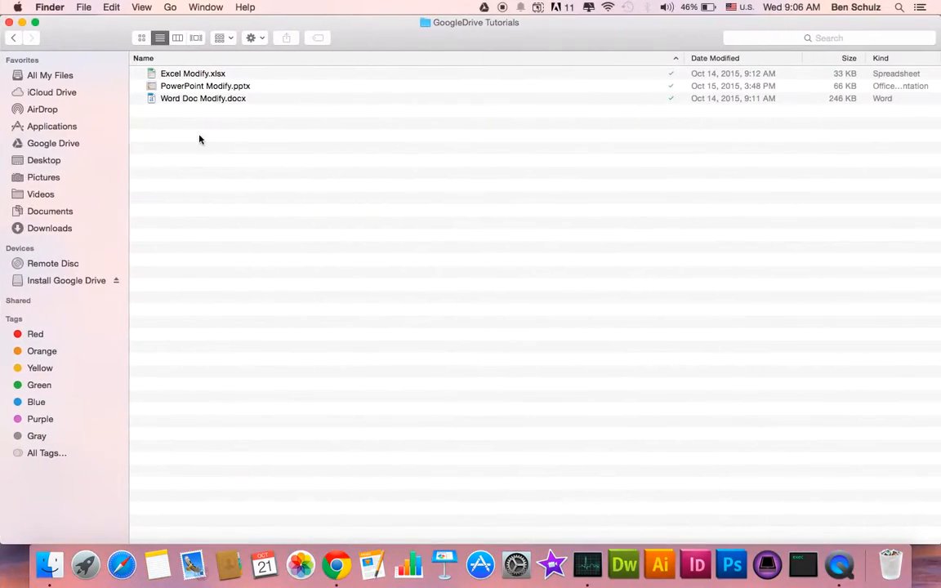
{"action": "double_click", "coordinate": [192, 88]}
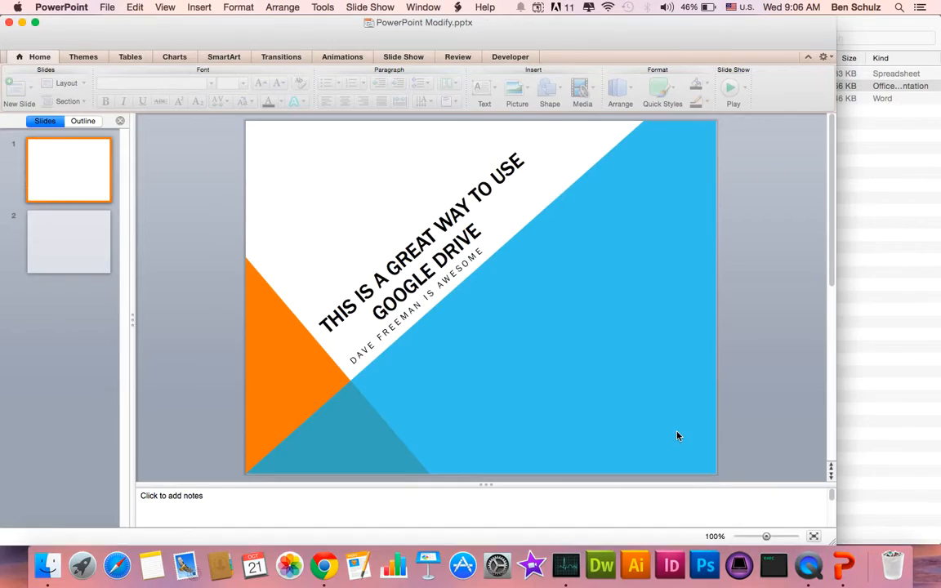
- Go to the second slide and dismiss the Microsoft AutoUpdate offer without installing the Office update
{"action": "left_click", "coordinate": [43, 231]}
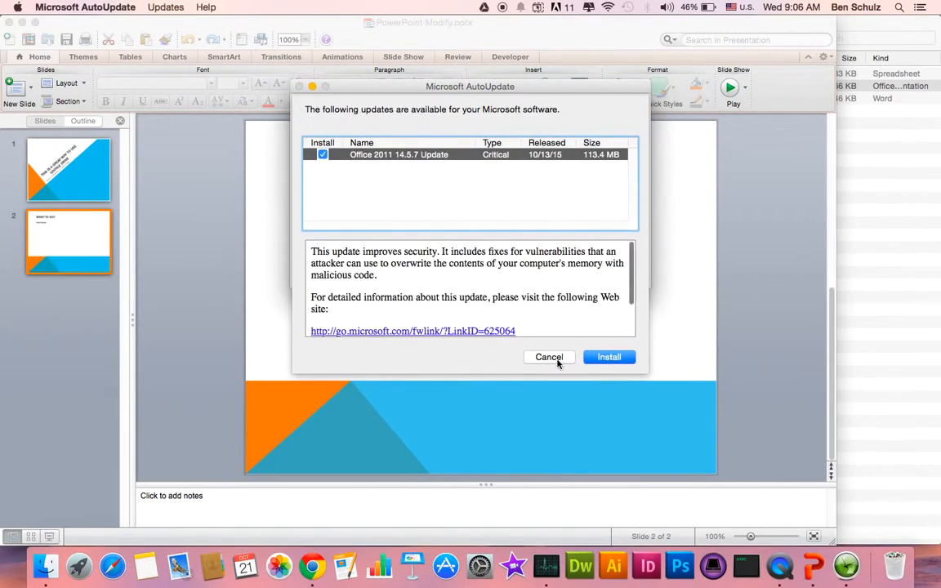
{"action": "left_click", "coordinate": [549, 357]}
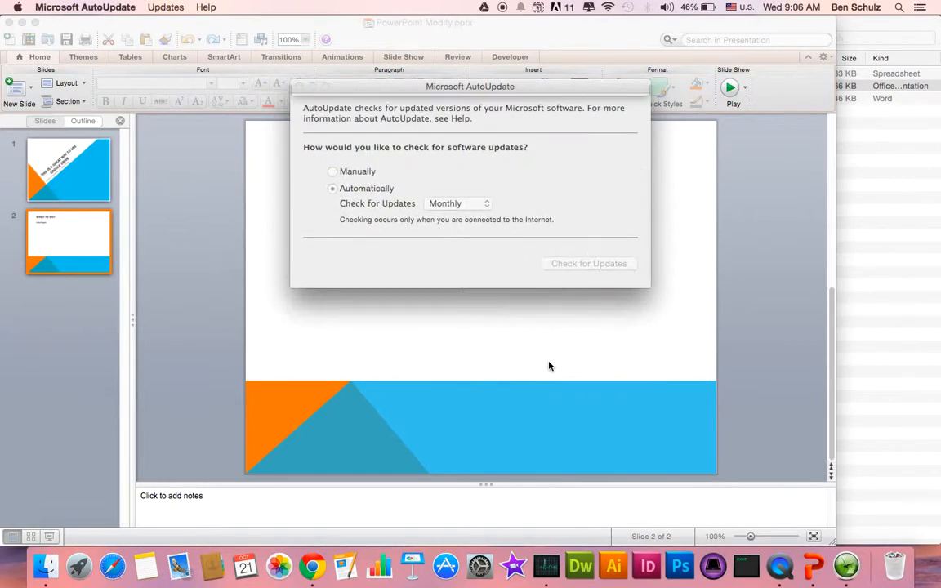
{"action": "left_click", "coordinate": [267, 83]}
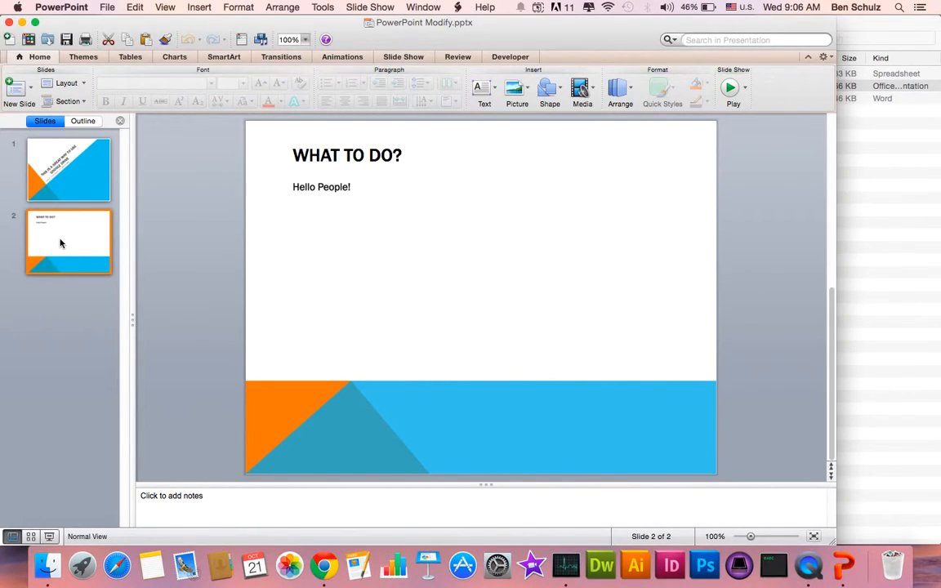
- Add the line "大家好！" below "Hello People!" in the body text of the second slide
{"action": "left_click", "coordinate": [339, 187]}
{"action": "left_click", "coordinate": [363, 186]}
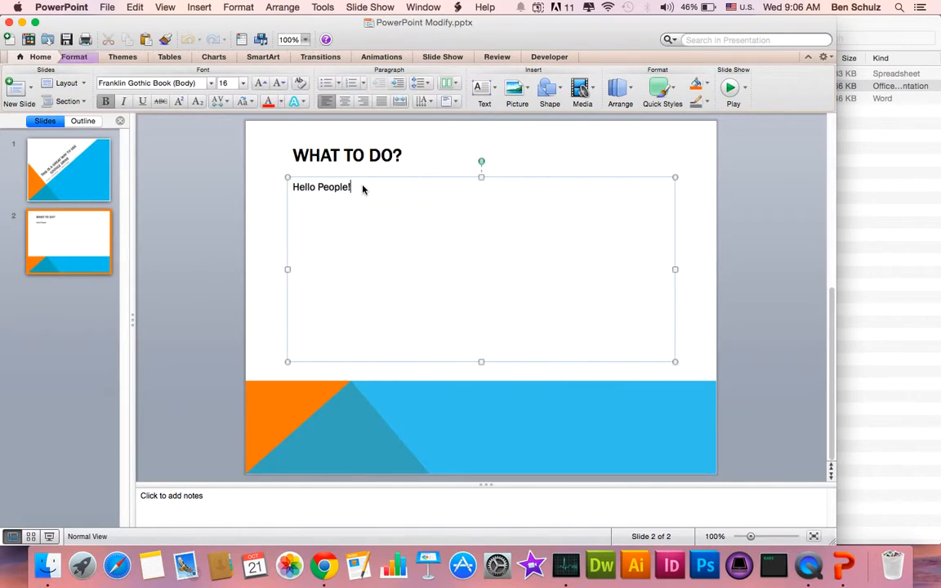
{"action": "key", "text": "Return"}
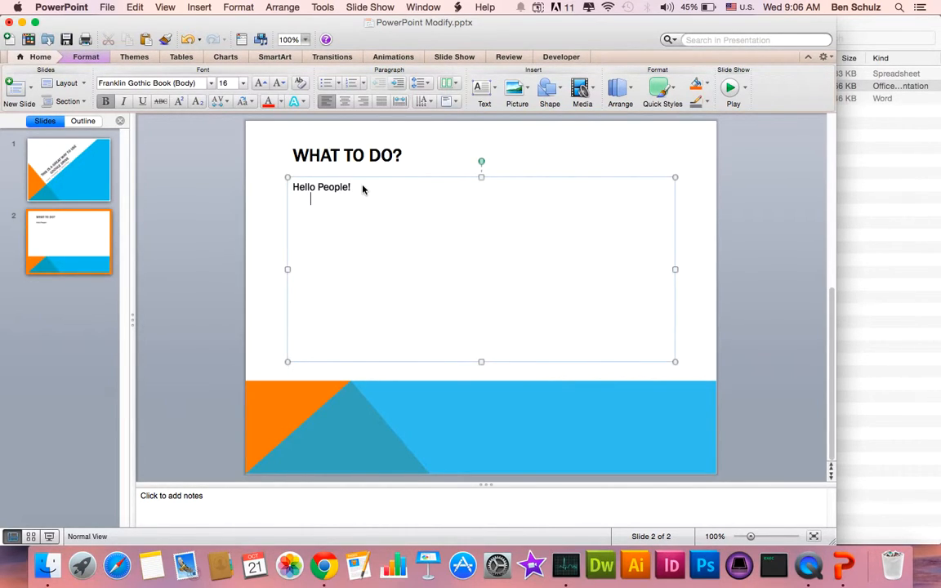
{"action": "key", "text": "ctrl+space"}
{"action": "type", "text": "大家好"}
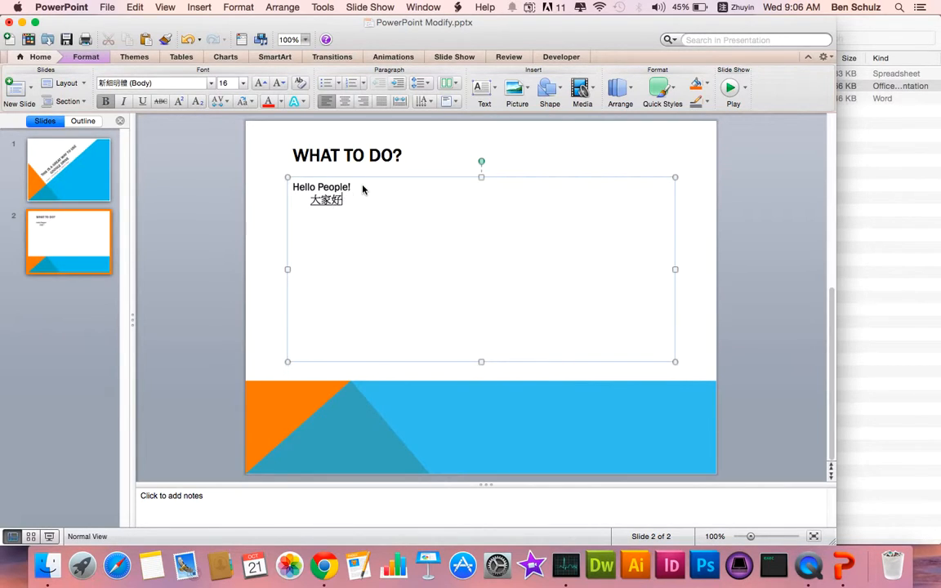
{"action": "type", "text": "！"}
- Save the edited presentation, quit PowerPoint and return to the GoogleDrive Tutorials folder in Finder
{"action": "left_click", "coordinate": [229, 279]}
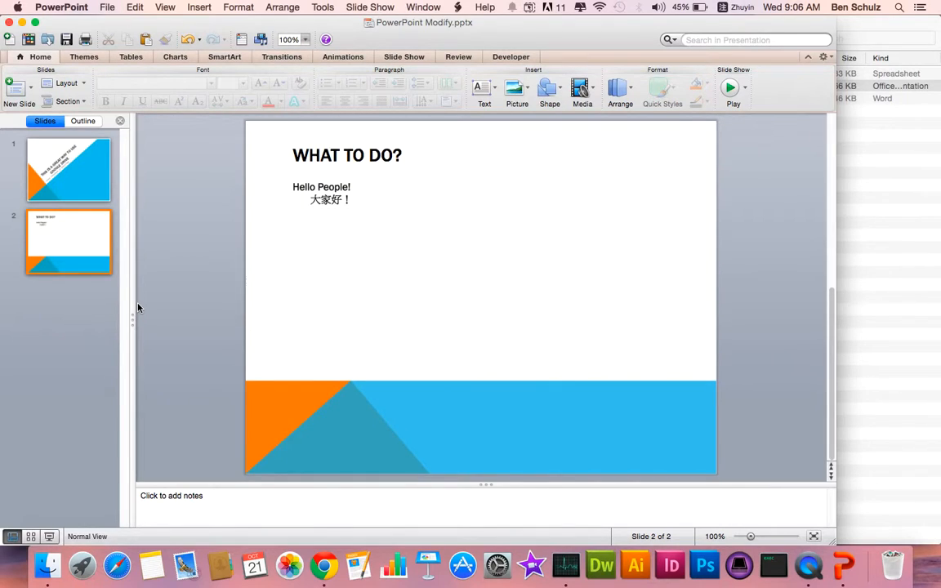
{"action": "key", "text": "super+q"}
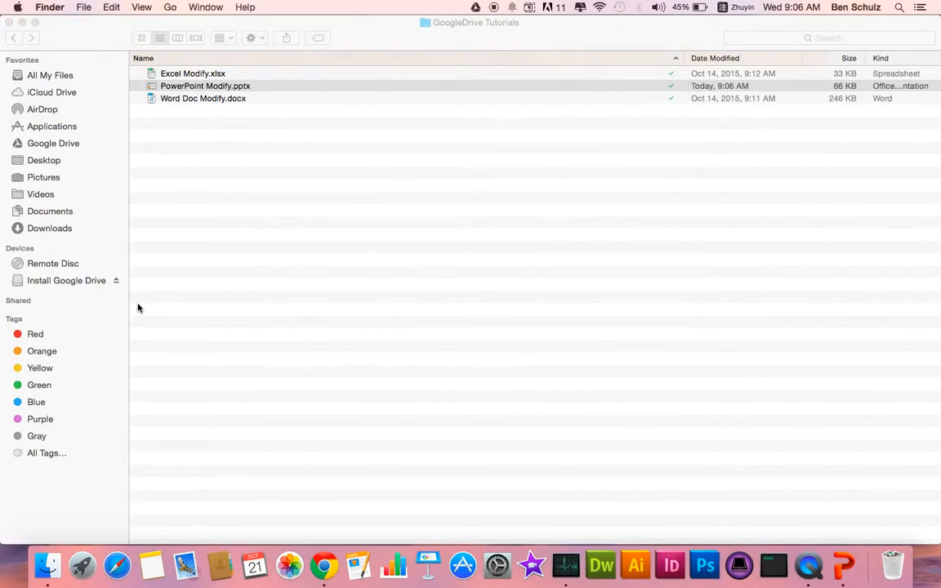
{"action": "left_click", "coordinate": [259, 302]}
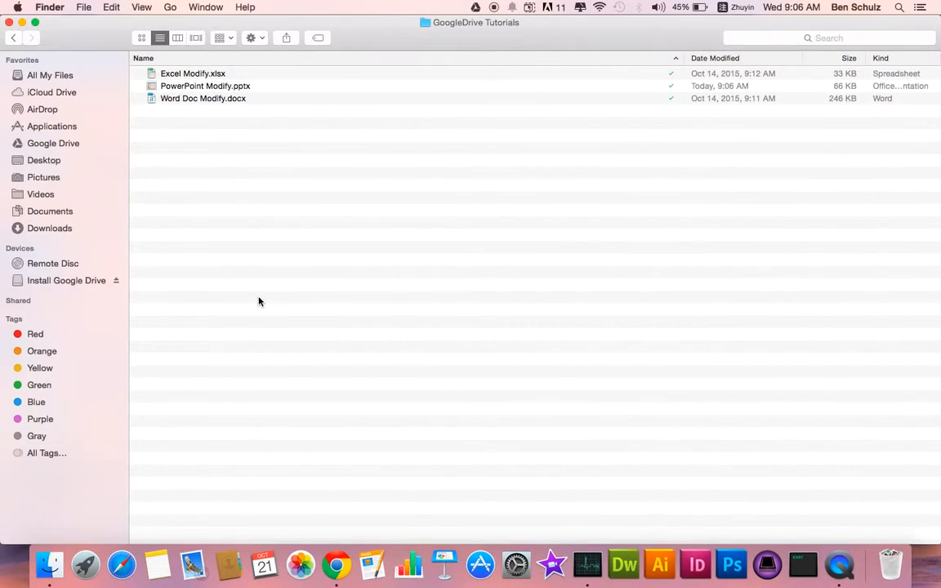
- Check the Google Drive app, switch to Chrome, preview both slides of PowerPoint Modify.pptx in web Drive and close the preview
{"action": "left_click", "coordinate": [478, 9]}
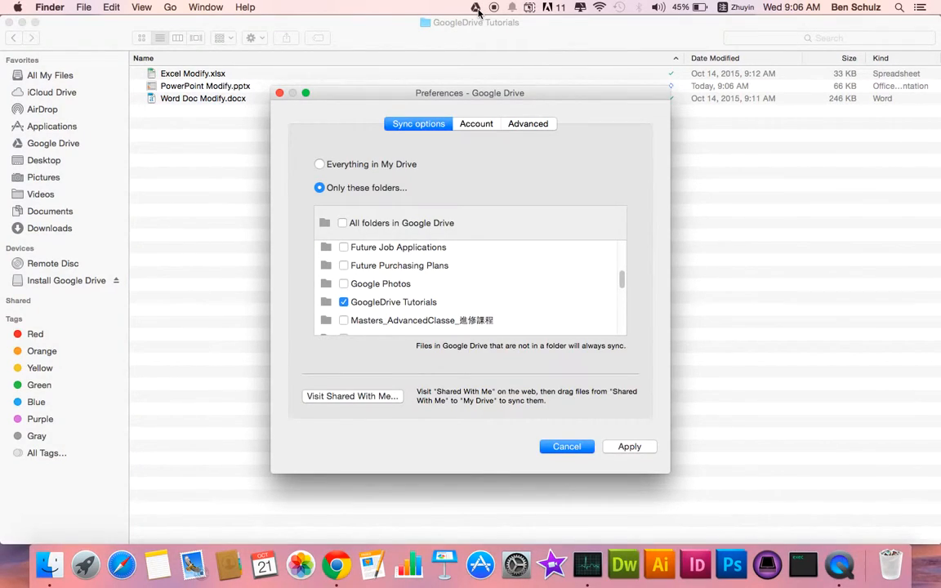
{"action": "key", "text": "super+Tab"}
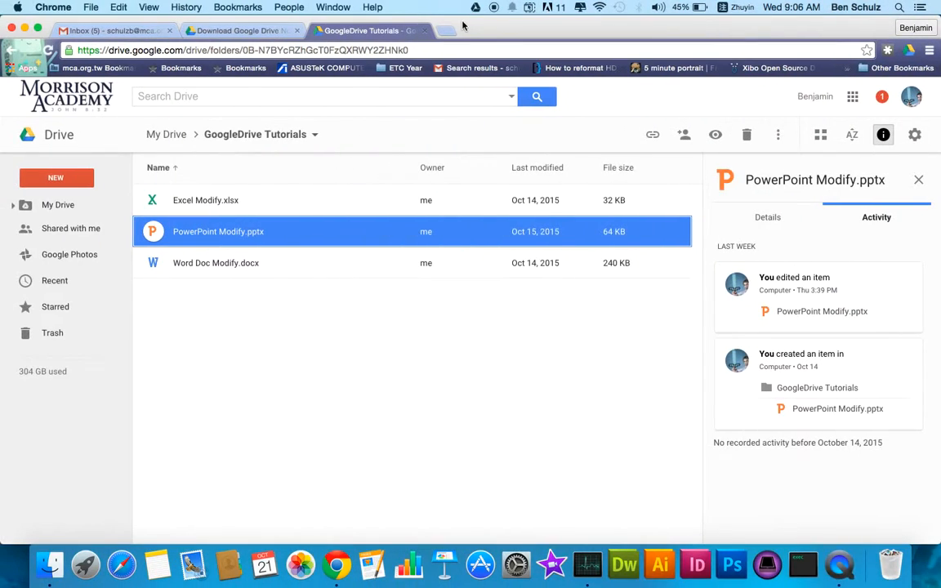
{"action": "double_click", "coordinate": [255, 237]}
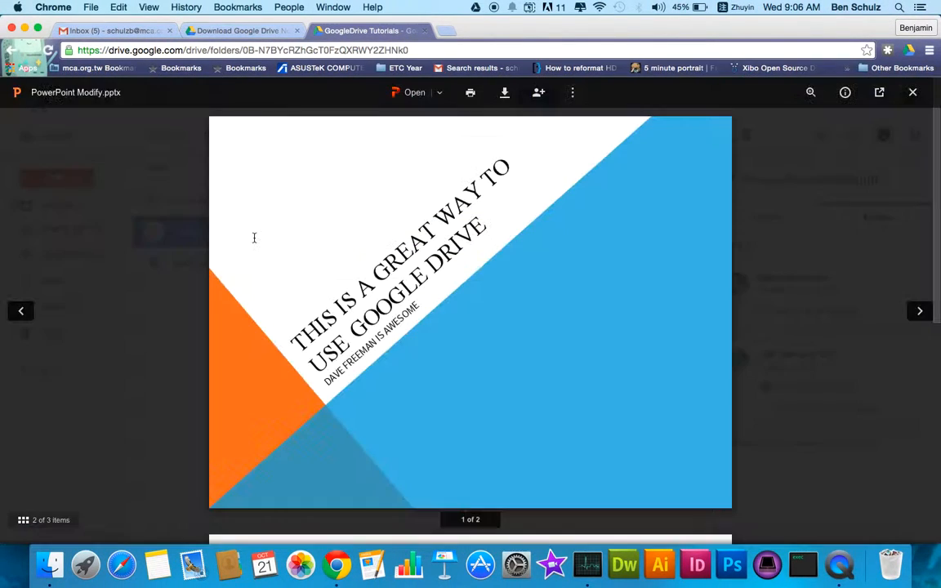
{"action": "scroll", "coordinate": [254, 237], "scroll_direction": "down", "scroll_amount": 3}
{"action": "scroll", "coordinate": [315, 310], "scroll_direction": "down", "scroll_amount": 3}
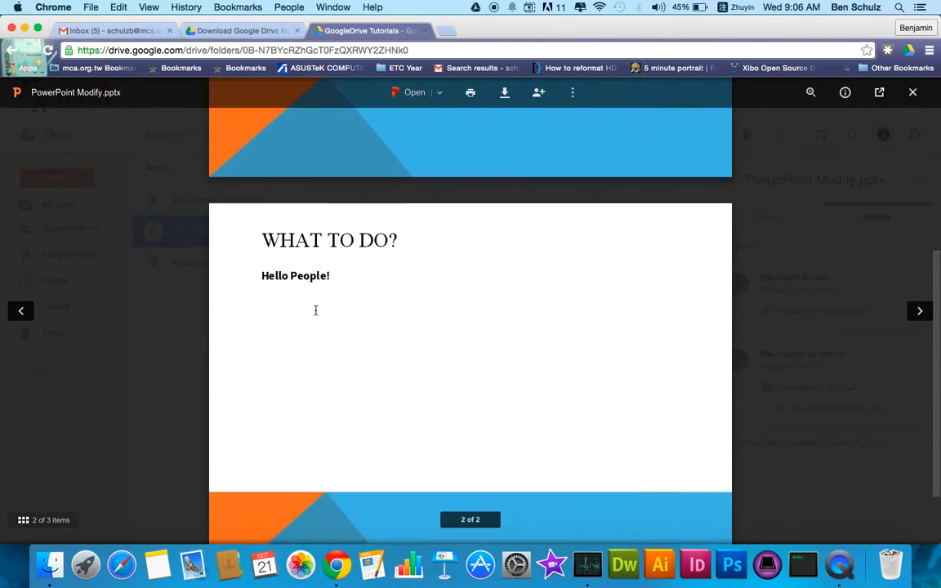
{"action": "scroll", "coordinate": [315, 311], "scroll_direction": "up", "scroll_amount": 3}
{"action": "left_click", "coordinate": [161, 518]}
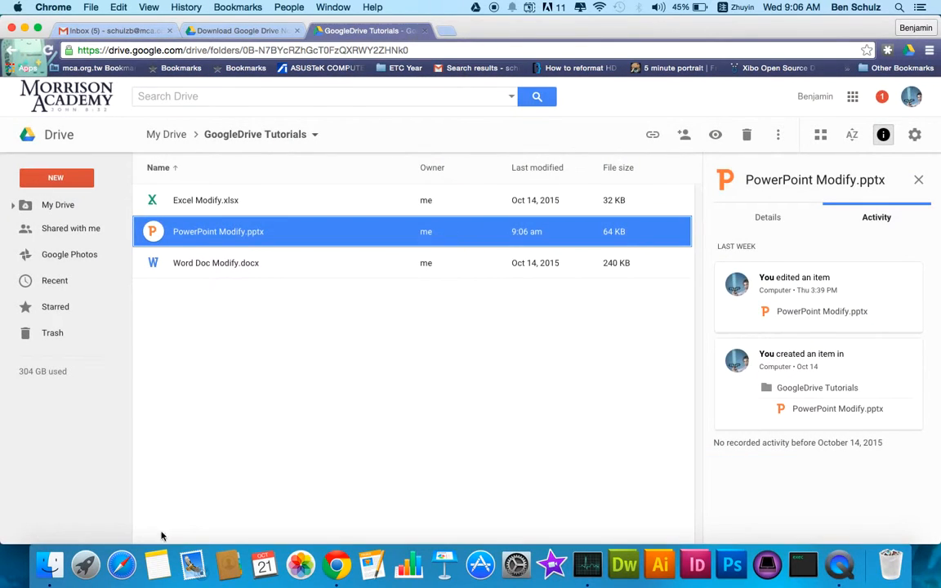
- Reload the web Drive folder, check the second slide of PowerPoint Modify.pptx in a fresh preview, and close it
{"action": "key", "text": "super+r"}
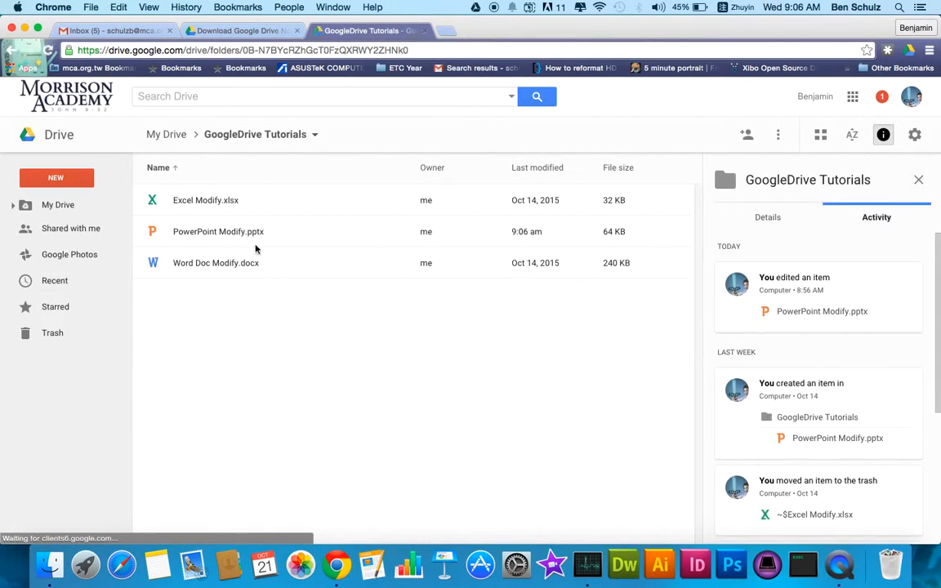
{"action": "left_click", "coordinate": [270, 237]}
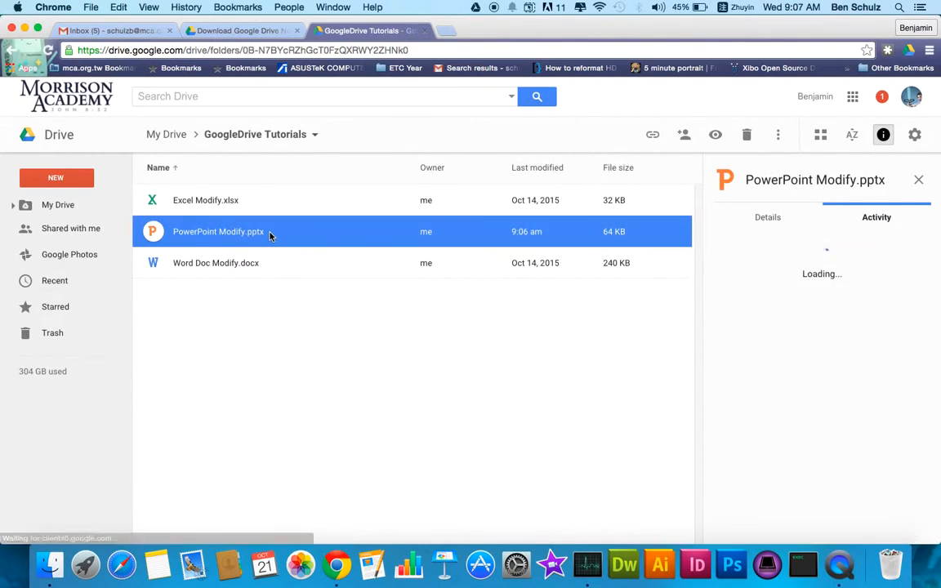
{"action": "double_click", "coordinate": [270, 236]}
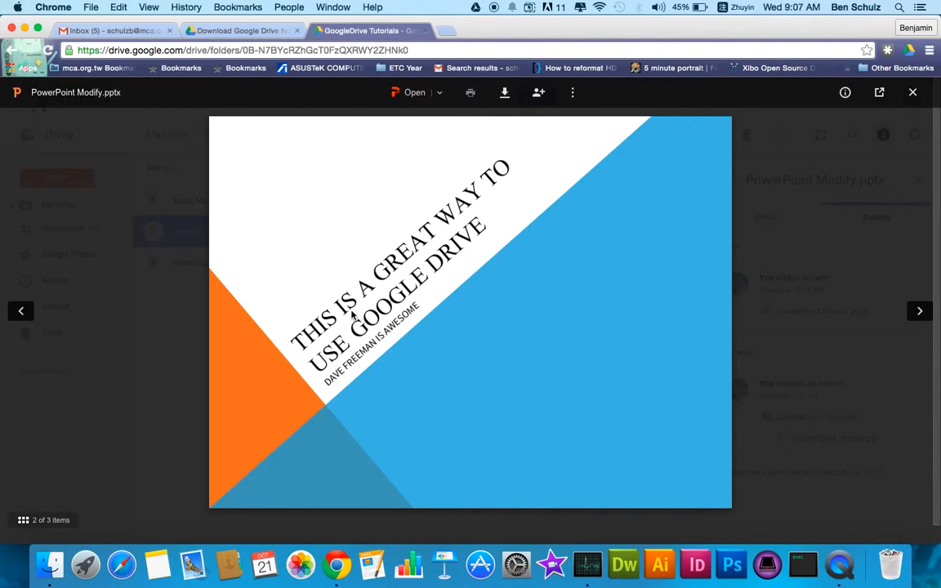
{"action": "scroll", "coordinate": [351, 311], "scroll_direction": "down", "scroll_amount": 5}
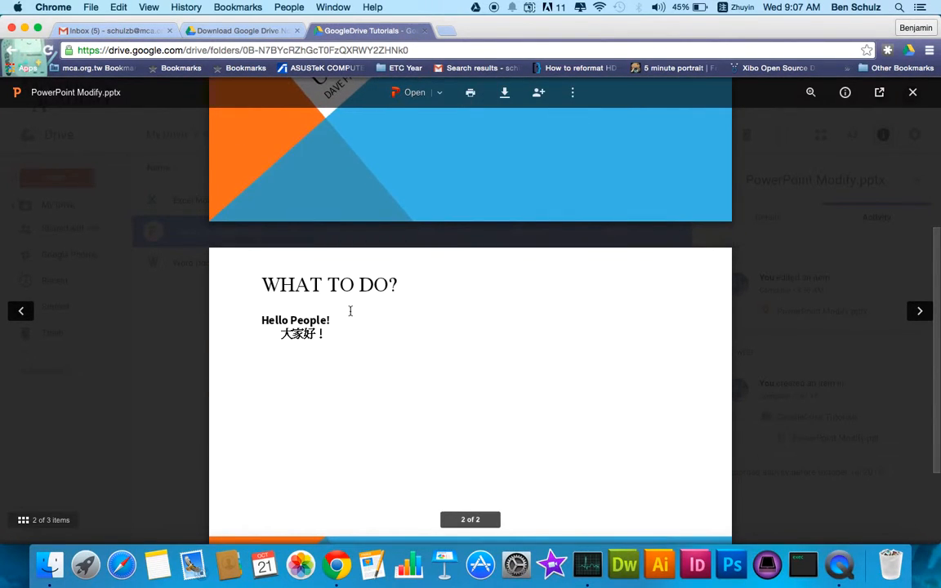
{"action": "key", "text": "Escape"}
{"action": "left_click", "coordinate": [275, 318]}
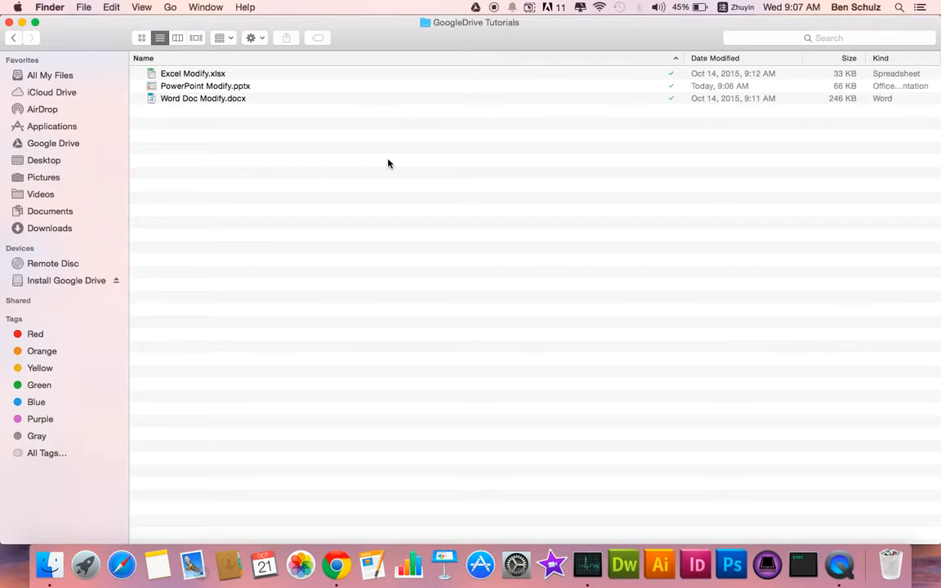
- Return to Chrome, open the Google Drive app's preferences and look through the folders available in the sync options
{"action": "key", "text": "ctrl+Left"}
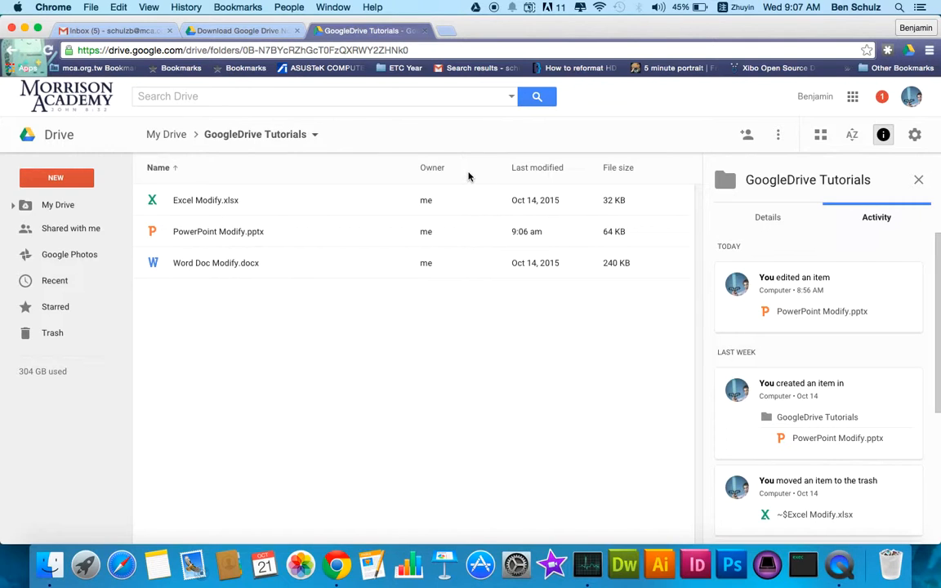
{"action": "key", "text": "ctrl+Left"}
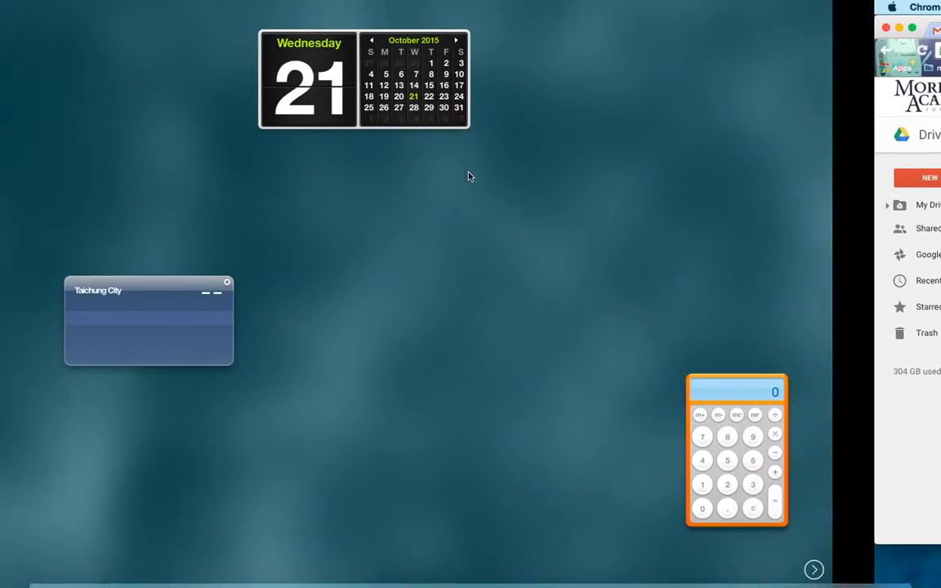
{"action": "key", "text": "ctrl+Right"}
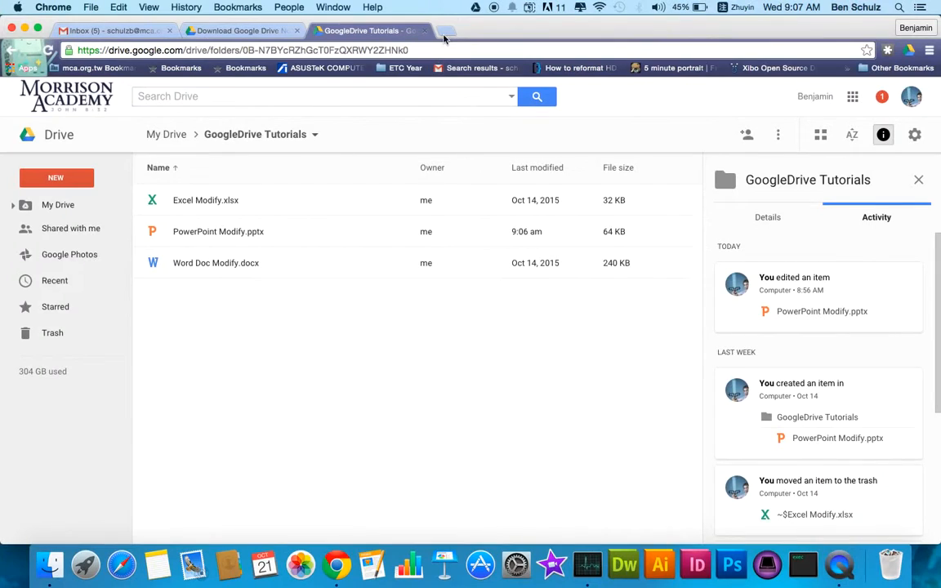
{"action": "left_click", "coordinate": [476, 8]}
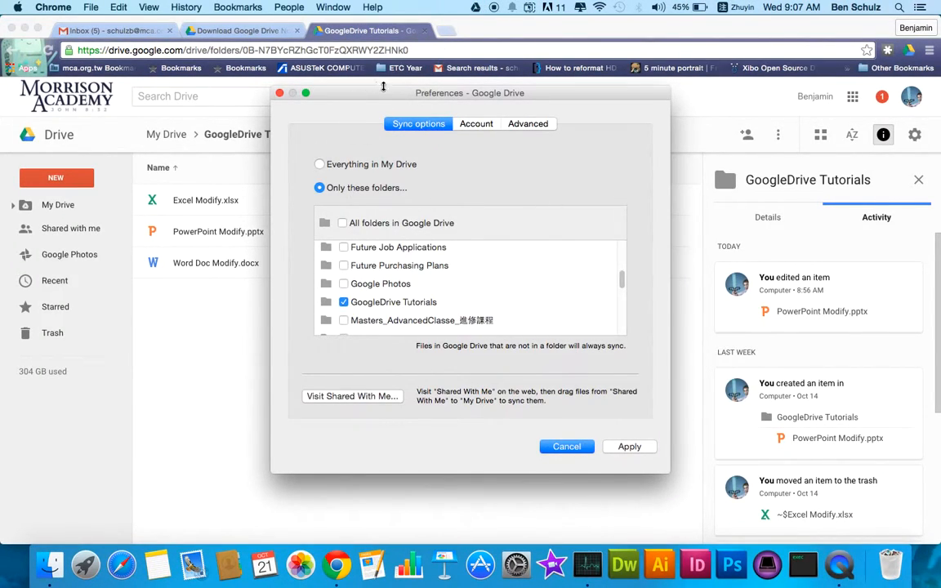
{"action": "scroll", "coordinate": [438, 310], "scroll_direction": "down", "scroll_amount": 5}
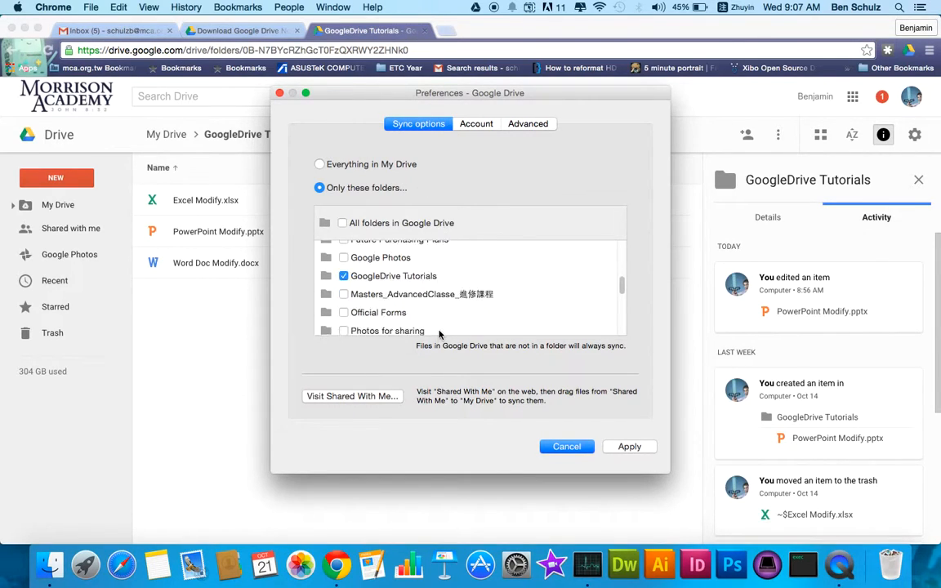
{"action": "scroll", "coordinate": [439, 327], "scroll_direction": "up", "scroll_amount": 5}
{"action": "scroll", "coordinate": [439, 334], "scroll_direction": "up", "scroll_amount": 5}
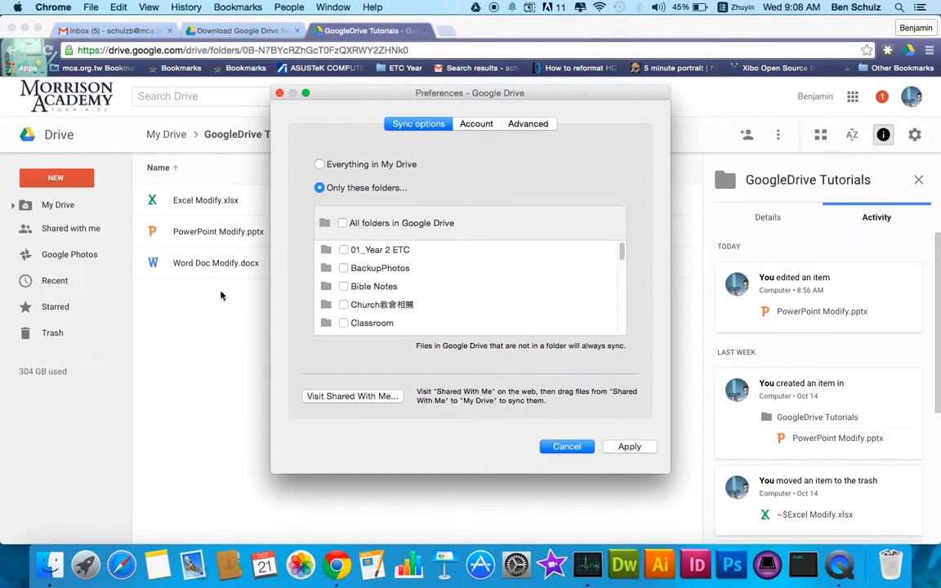
- Review the account and advanced preferences, toggle sending crash reports and usage statistics to Google, and apply the changes
{"action": "left_click", "coordinate": [470, 124]}
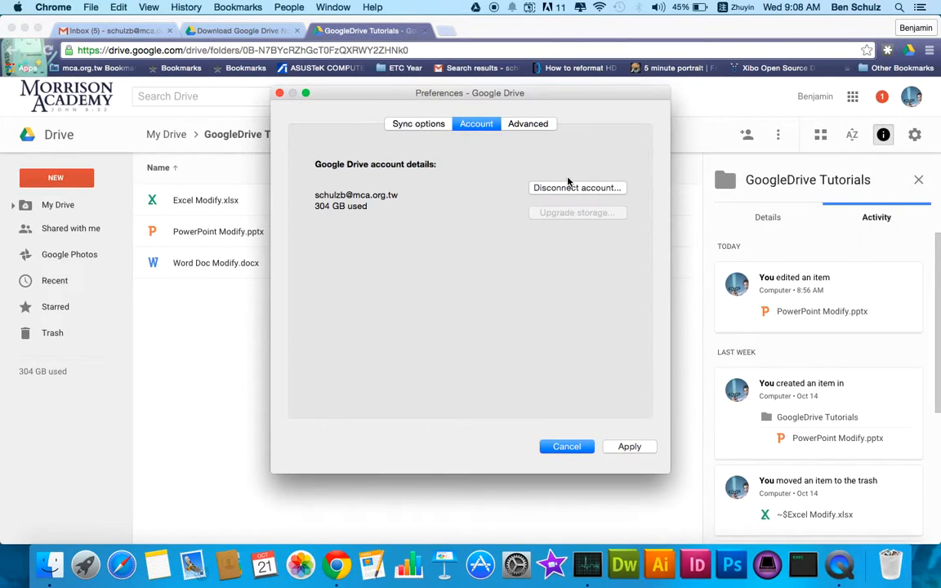
{"action": "left_click", "coordinate": [529, 124]}
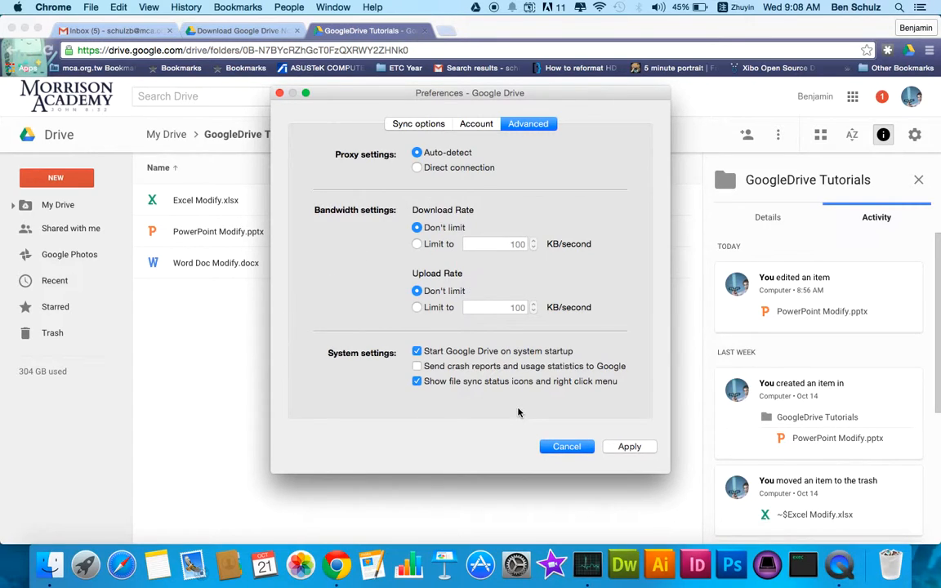
{"action": "left_click", "coordinate": [417, 367]}
{"action": "left_click", "coordinate": [626, 447]}
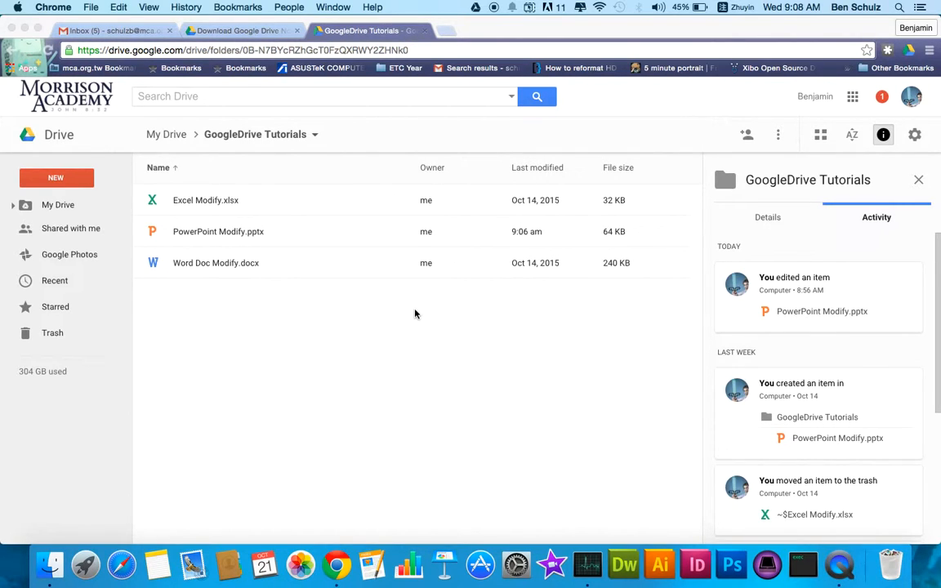
- Open the share settings of Word Doc Modify.docx from the Google Drive app's list of recently synced files
{"action": "key", "text": "ctrl+Left"}
{"action": "key", "text": "ctrl+Right"}
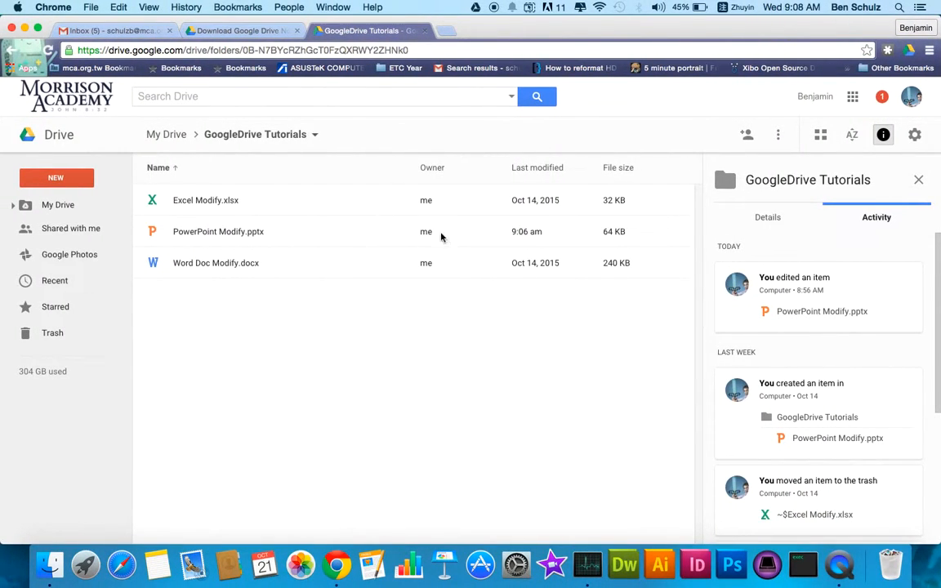
{"action": "left_click", "coordinate": [476, 7]}
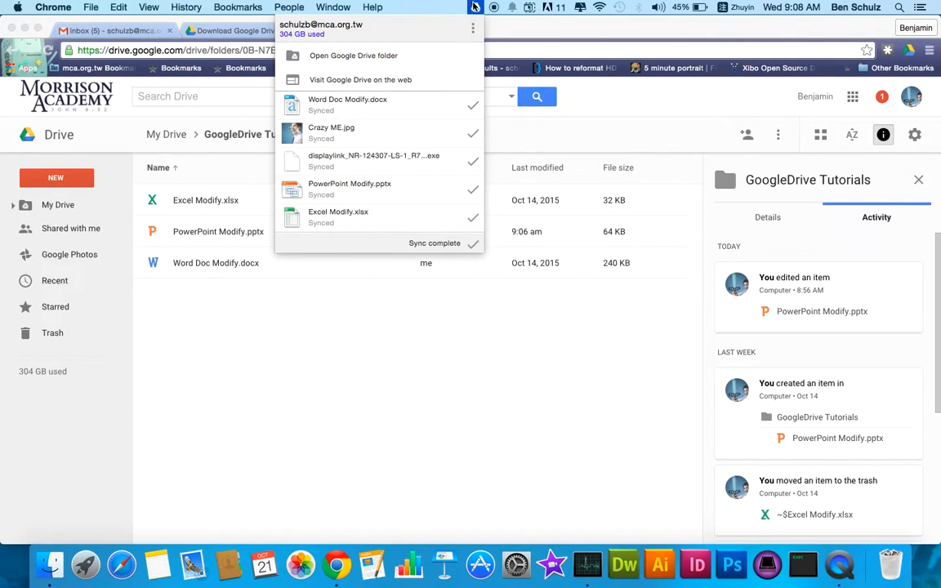
{"action": "left_click", "coordinate": [475, 8]}
{"action": "left_click", "coordinate": [475, 8]}
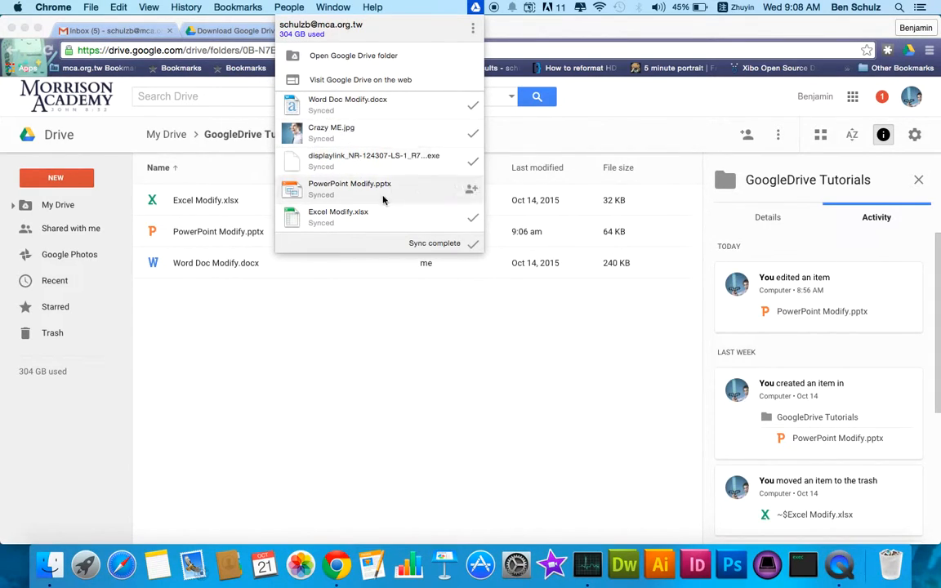
{"action": "left_click", "coordinate": [472, 106]}
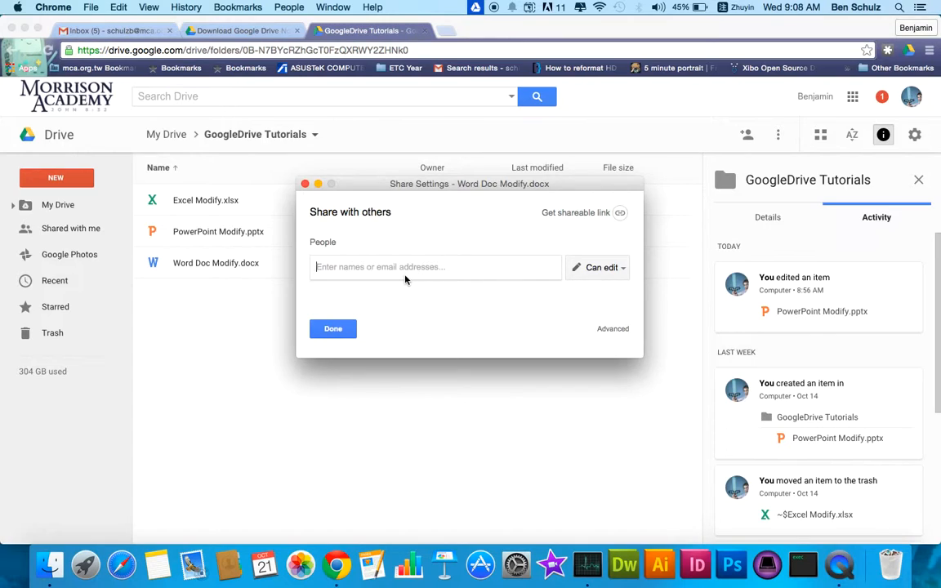
- Find the recipient by name and add them to the people sharing Word Doc Modify.docx, keeping the Can edit permission
{"action": "type", "text": "ㄖ"}
{"action": "key", "text": "BackSpace"}
{"action": "key", "text": "ctrl+space"}
{"action": "type", "text": "dave"}
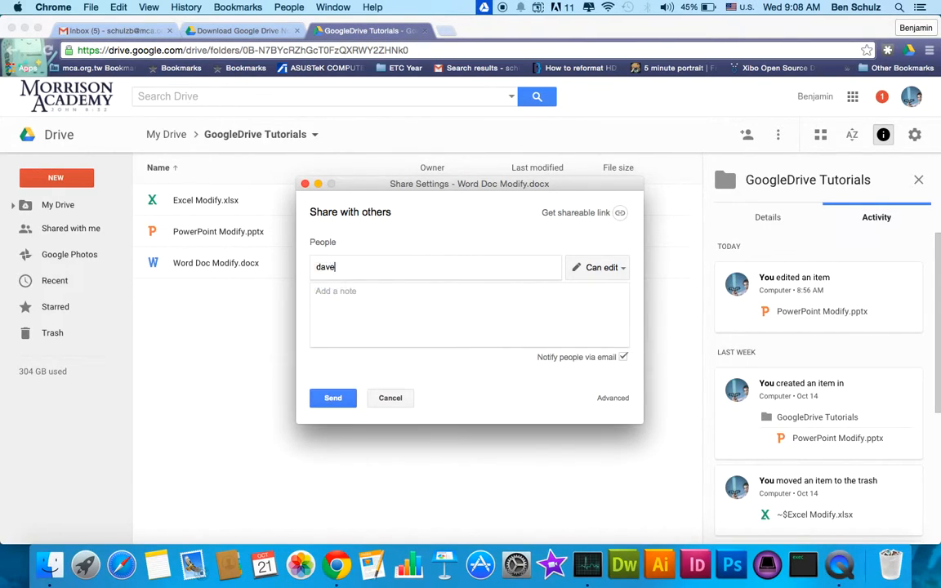
{"action": "key", "text": "Down"}
{"action": "key", "text": "Down"}
{"action": "key", "text": "Return"}
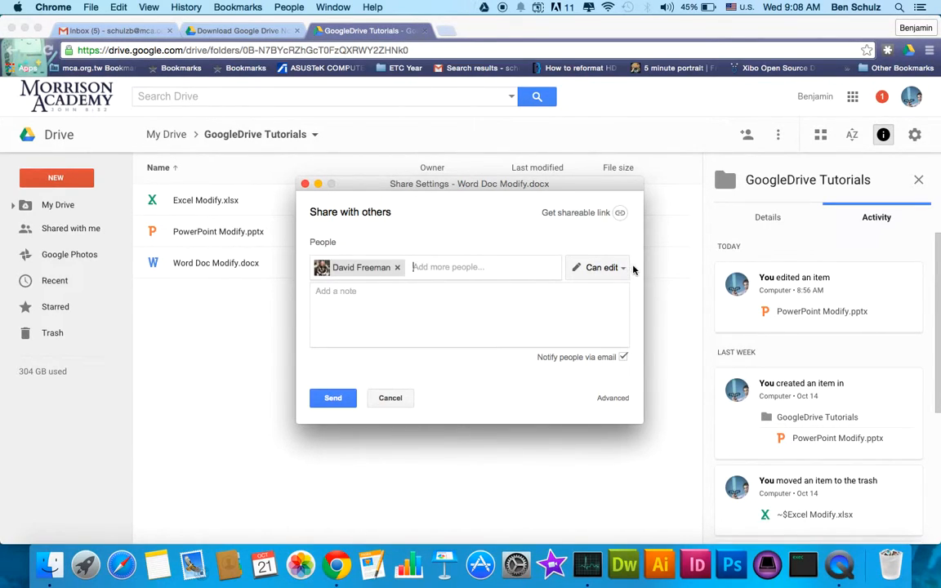
{"action": "left_click", "coordinate": [616, 269]}
{"action": "left_click", "coordinate": [615, 270]}
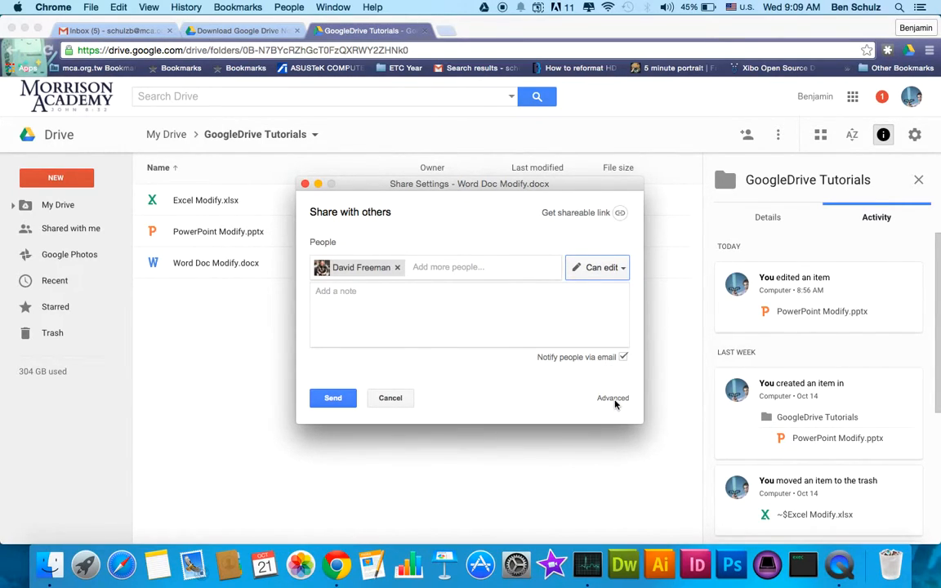
- Discard the pending invitation for Word Doc Modify.docx and close its share settings
{"action": "left_click", "coordinate": [387, 401]}
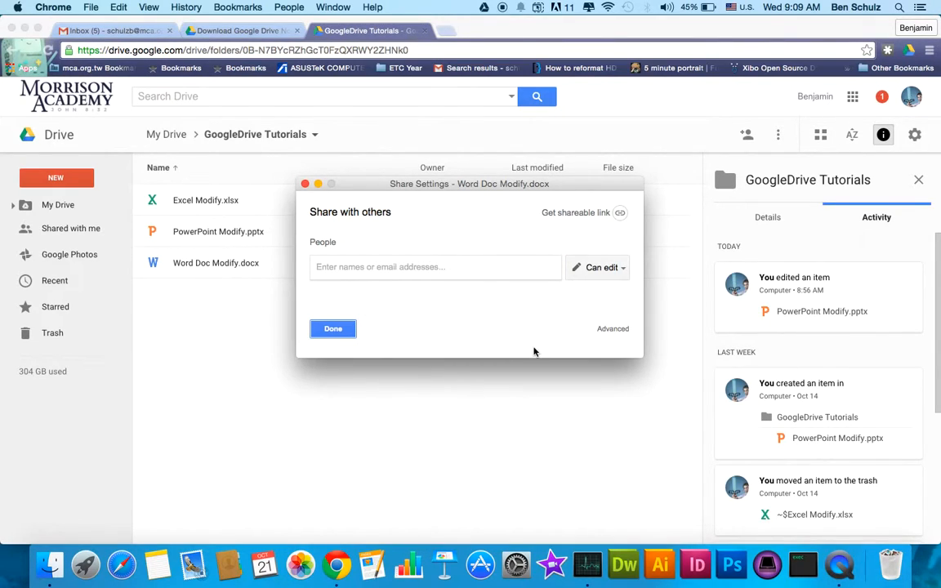
{"action": "left_click", "coordinate": [342, 333]}
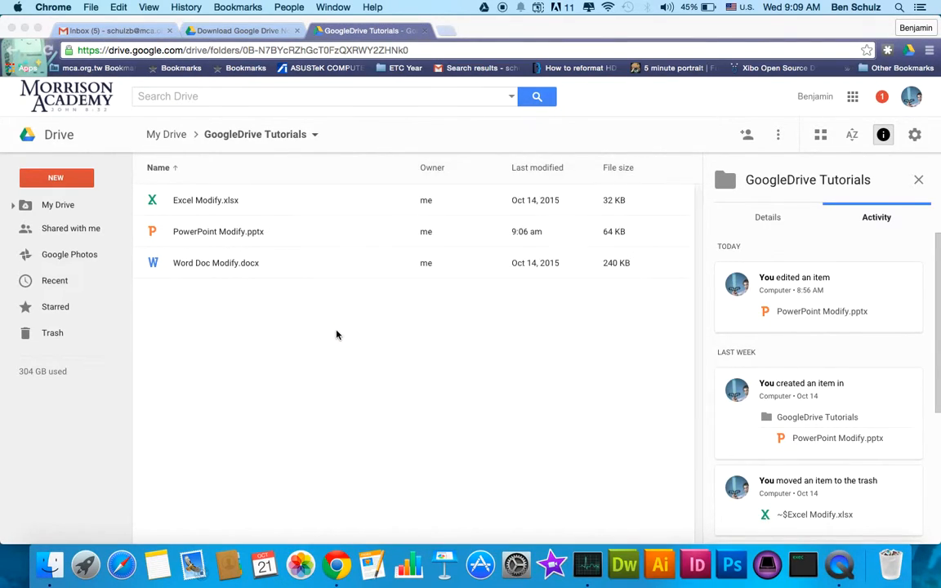
- Switch to Finder, open the Google Drive folder and expand the GoogleDrive Tutorials folder to show its files
{"action": "key", "text": "ctrl+Right"}
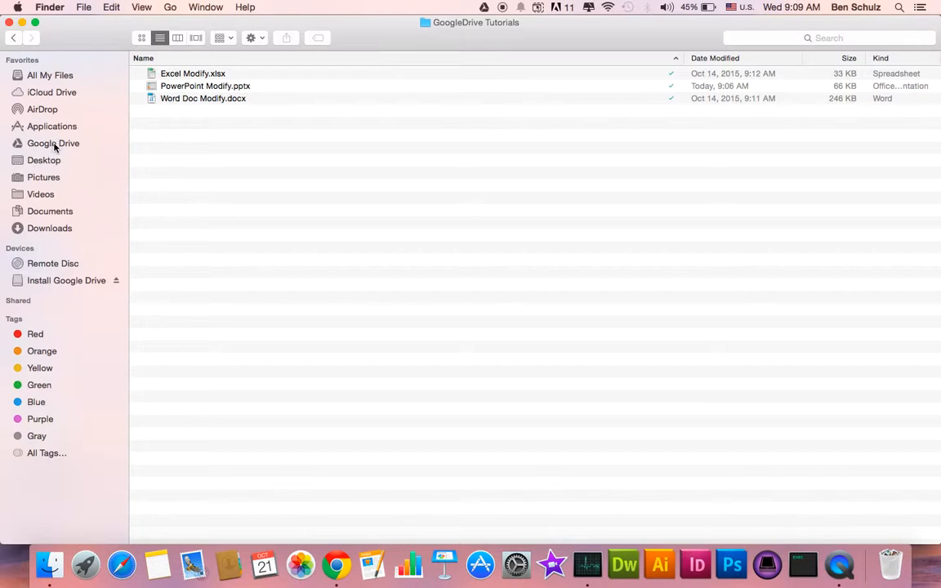
{"action": "left_click", "coordinate": [53, 143]}
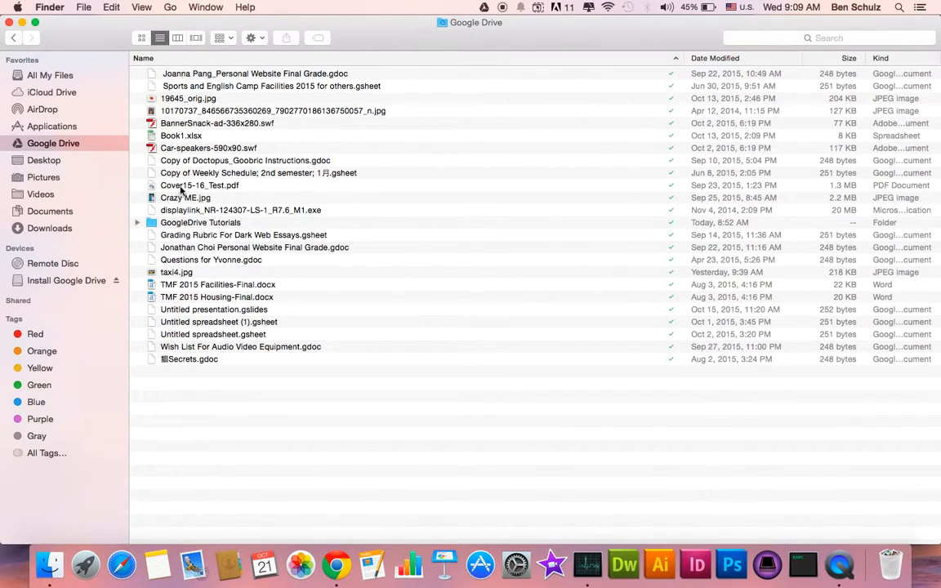
{"action": "left_click", "coordinate": [137, 223]}
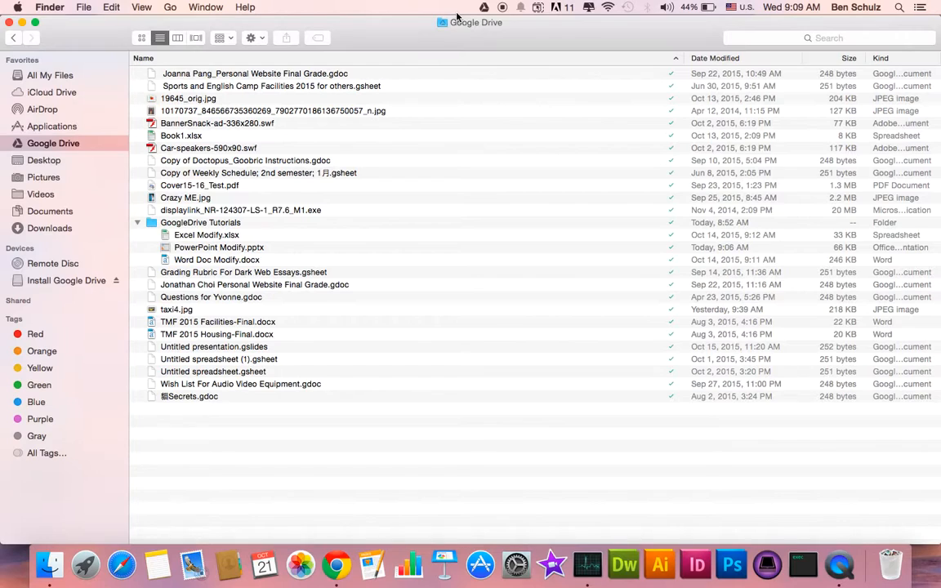
- Open the Google Drive share settings for Copy of Doctopus_Goobric Instructions.gdoc from Finder, and close them without adding anyone
{"action": "left_click", "coordinate": [254, 161]}
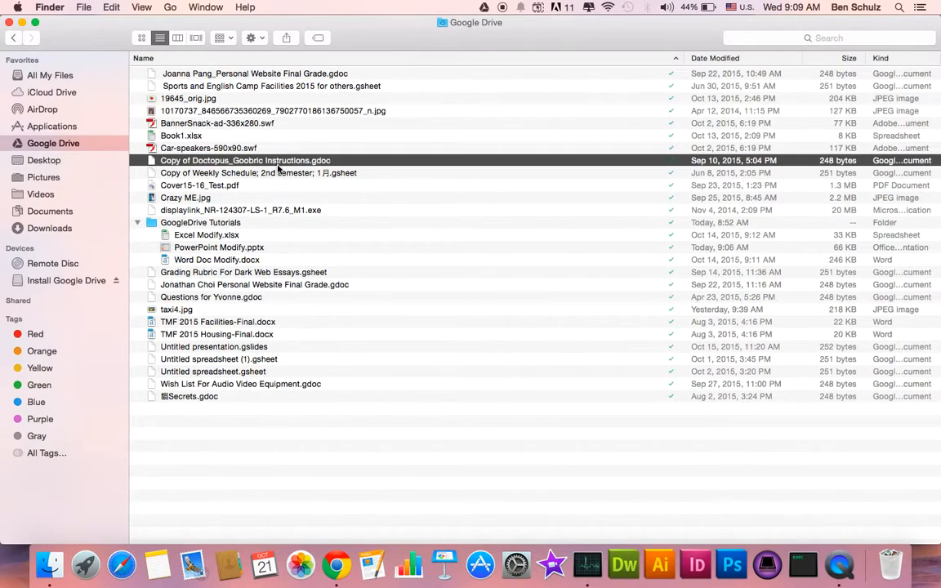
{"action": "right_click", "coordinate": [288, 163]}
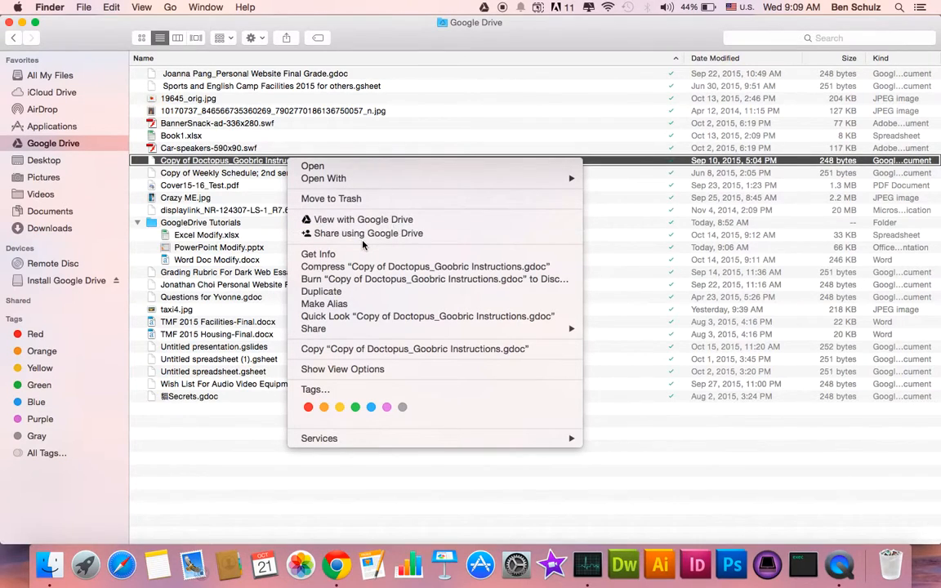
{"action": "left_click", "coordinate": [471, 234]}
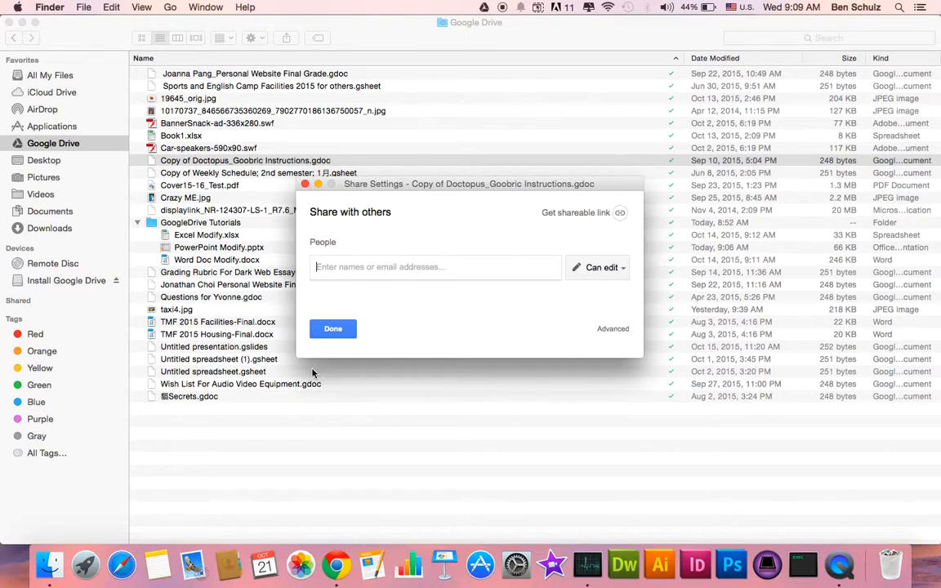
{"action": "left_click", "coordinate": [325, 329]}
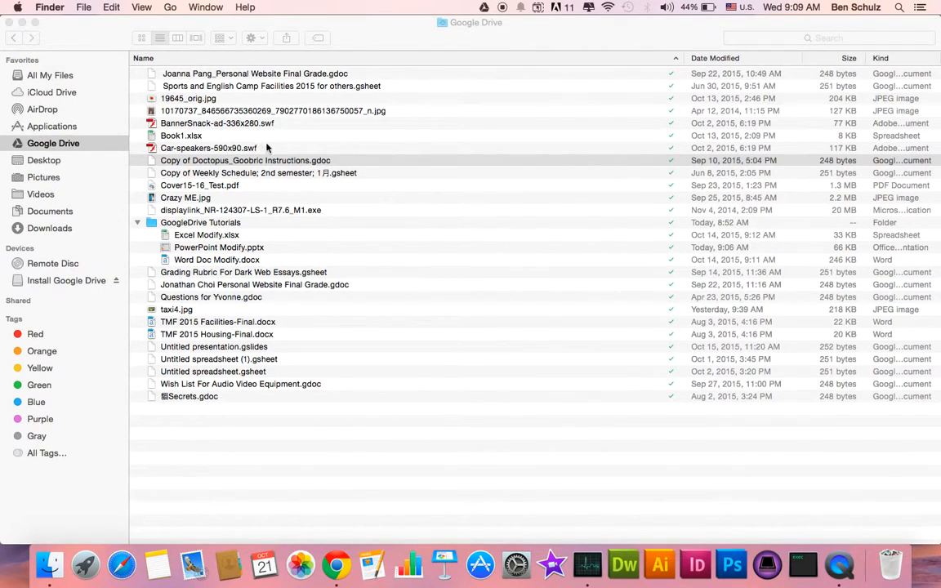